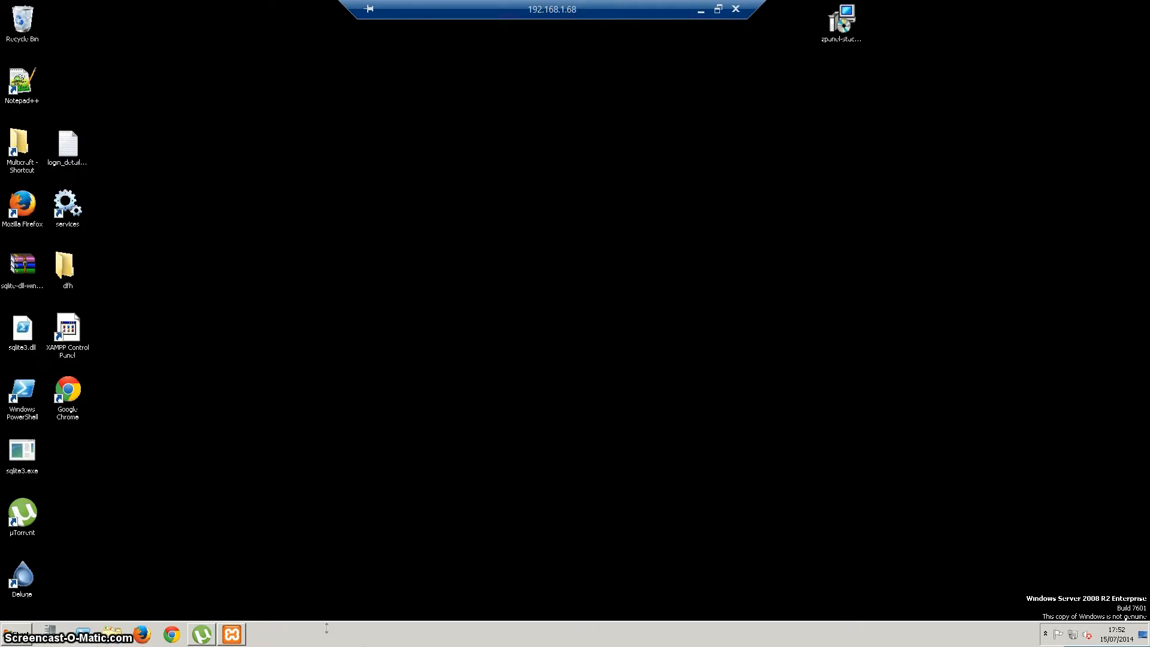
Bring up the running µTorrent window on the remote server's desktop.
{"action": "mouse_move", "coordinate": [203, 638]}
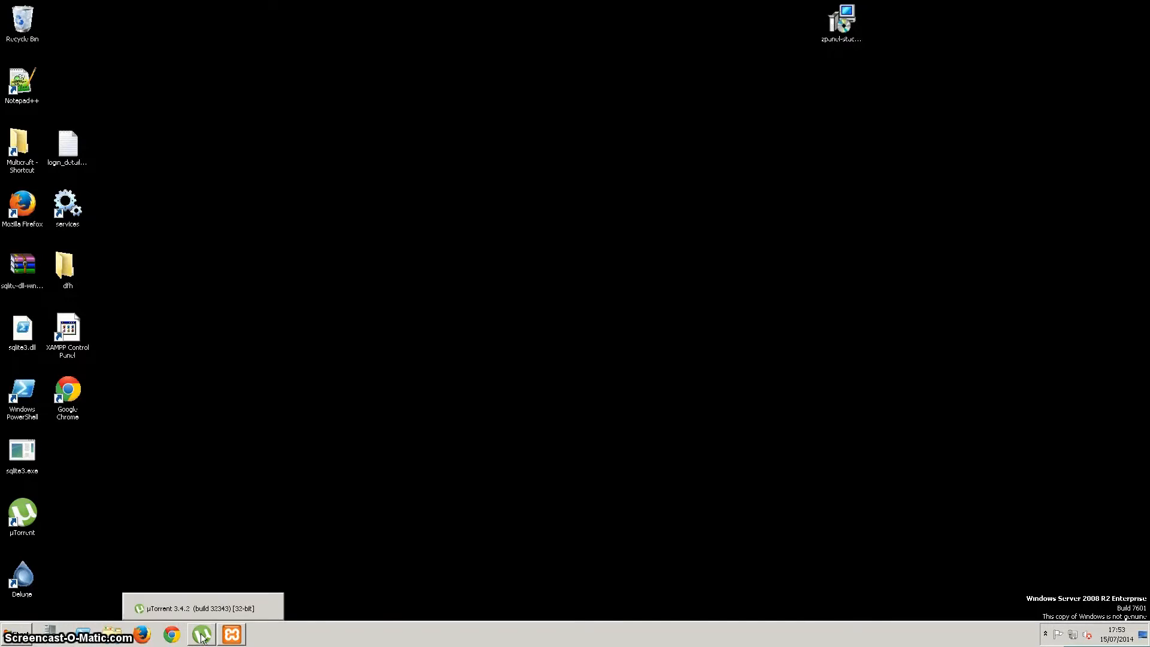
{"action": "left_click", "coordinate": [201, 636]}
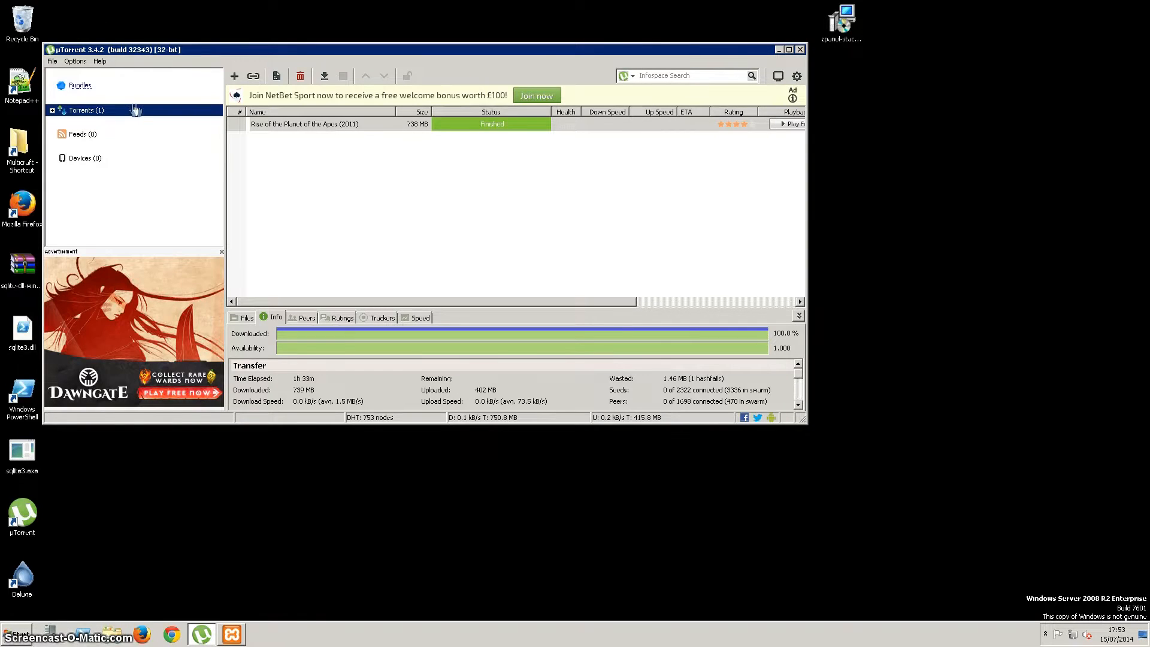
Switch to Chrome on the remote server and search the web for utorrent.
{"action": "left_click", "coordinate": [179, 634]}
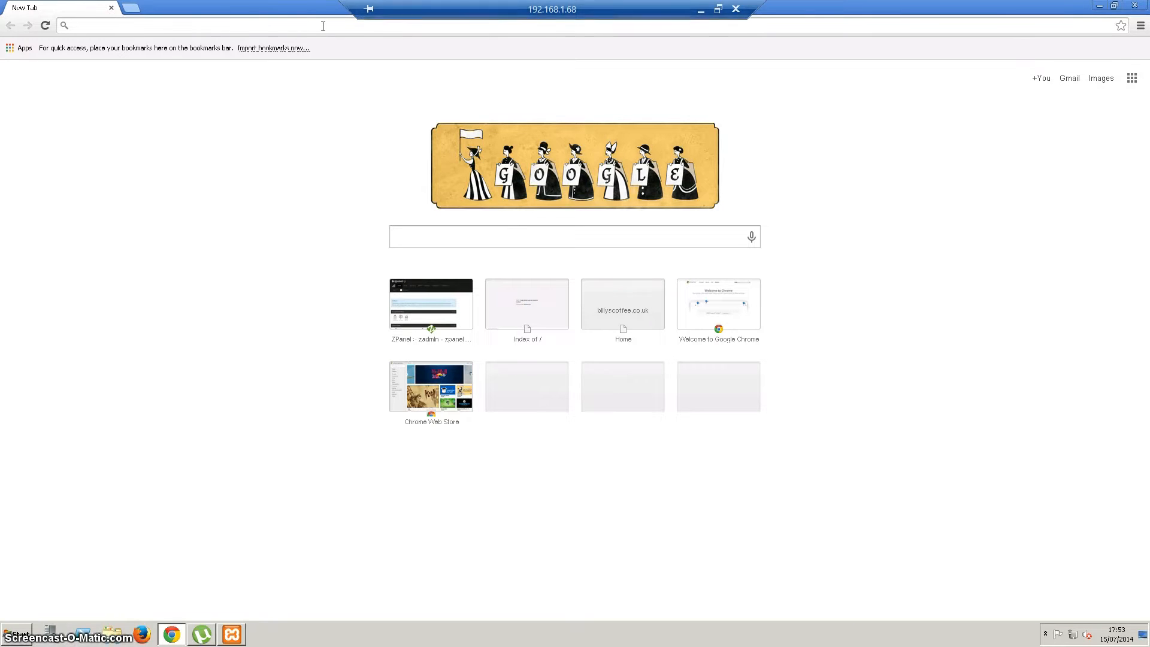
{"action": "type", "text": "utp"}
{"action": "type", "text": "rr"}
{"action": "key", "text": "BackSpace"}
{"action": "key", "text": "BackSpace"}
{"action": "key", "text": "BackSpace"}
{"action": "type", "text": "orrent"}
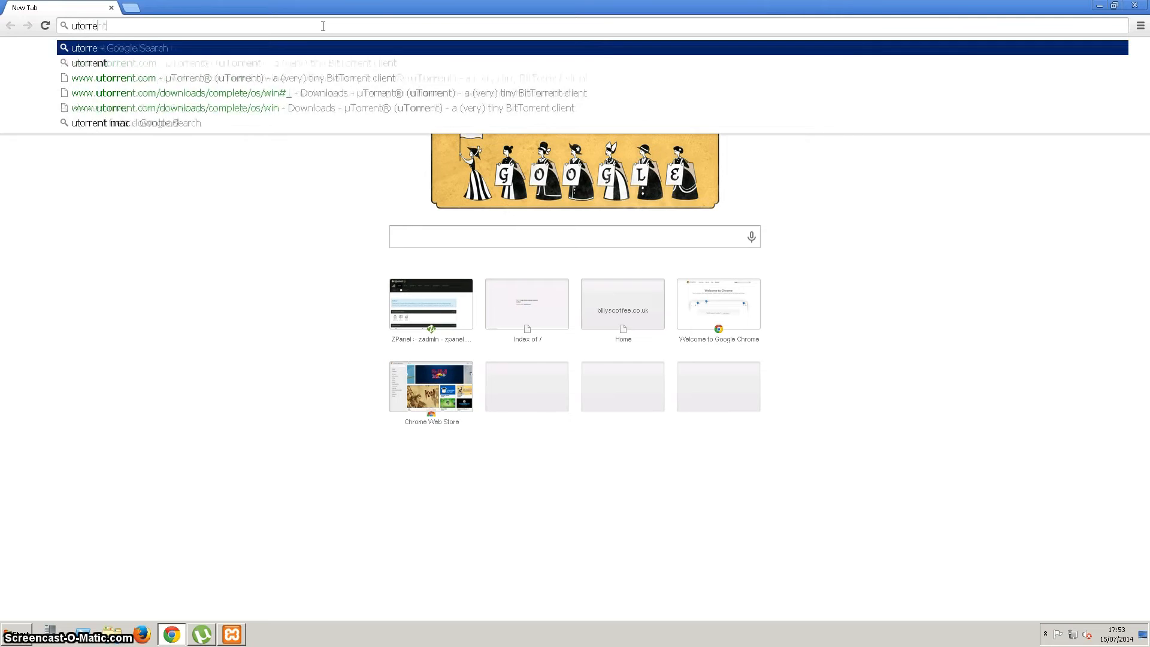
{"action": "key", "text": "Return"}
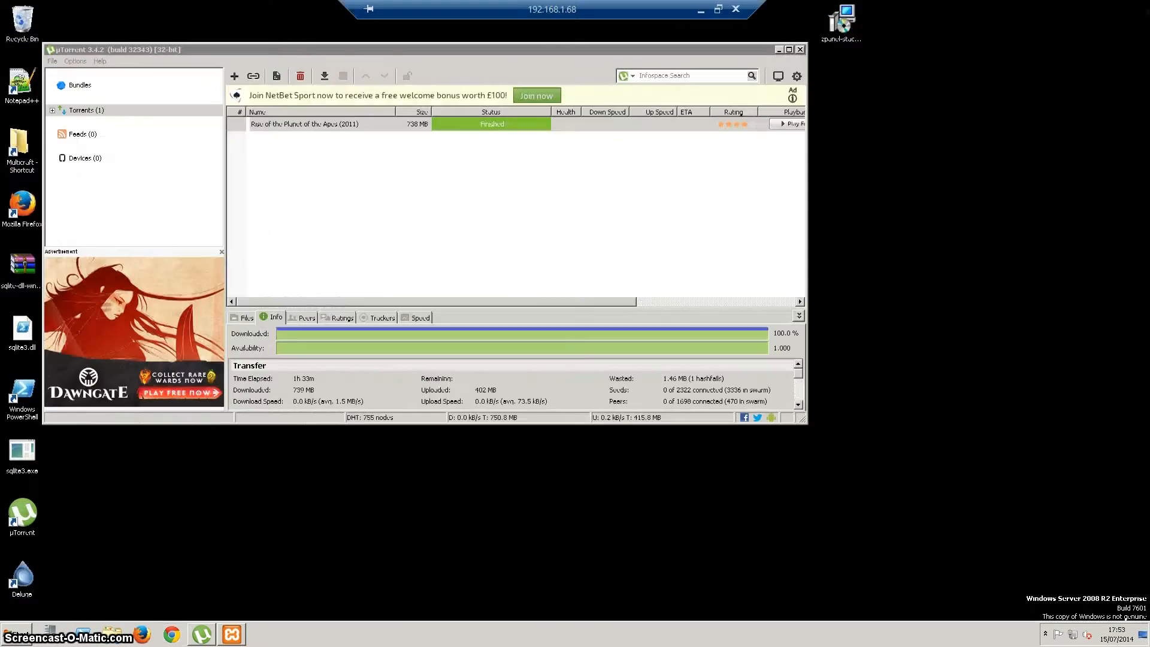
Open µTorrent's preferences and show the Web UI settings under Advanced.
{"action": "left_click_drag", "start_coordinate": [562, 52], "coordinate": [646, 69]}
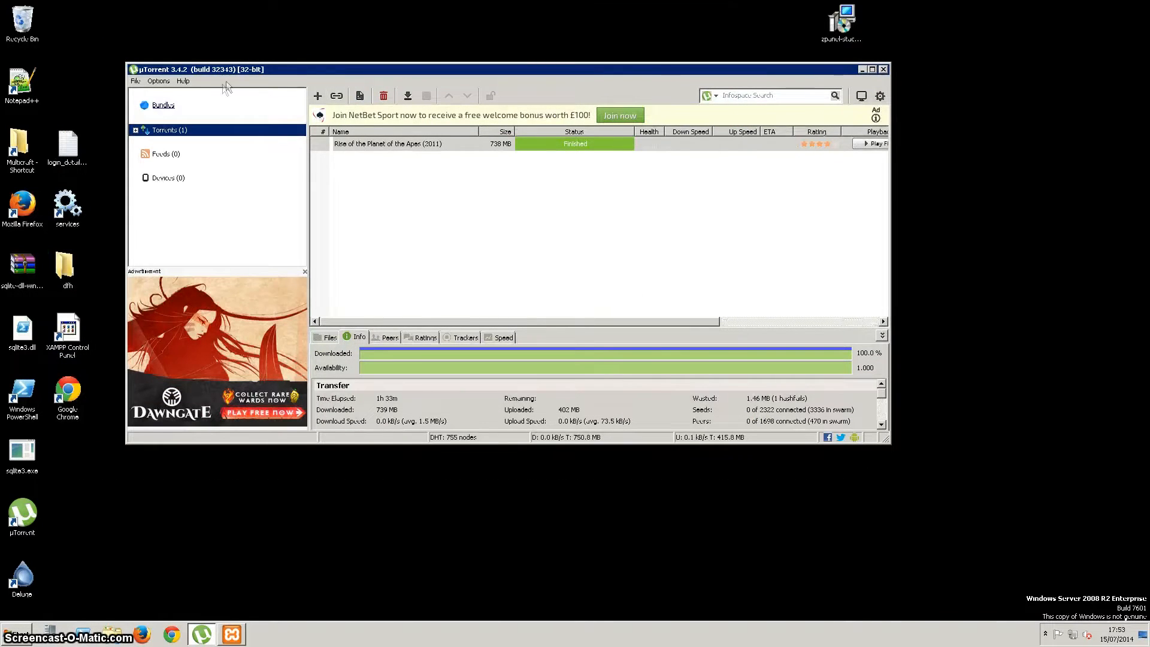
{"action": "left_click", "coordinate": [151, 82]}
{"action": "left_click", "coordinate": [171, 95]}
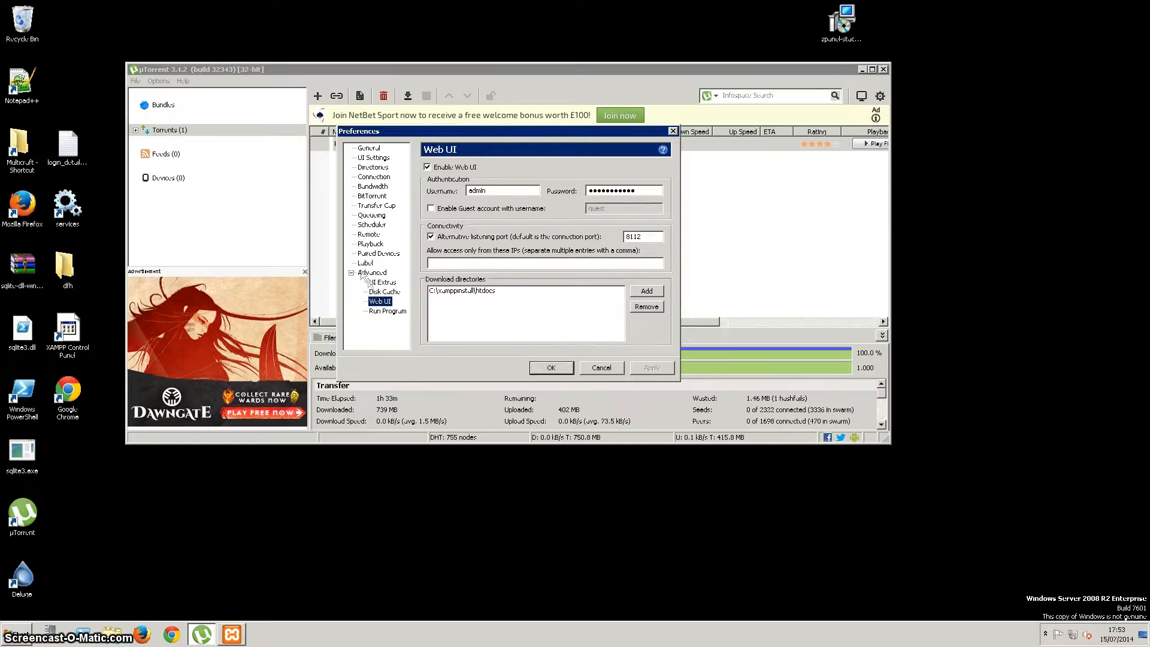
{"action": "left_click", "coordinate": [370, 149]}
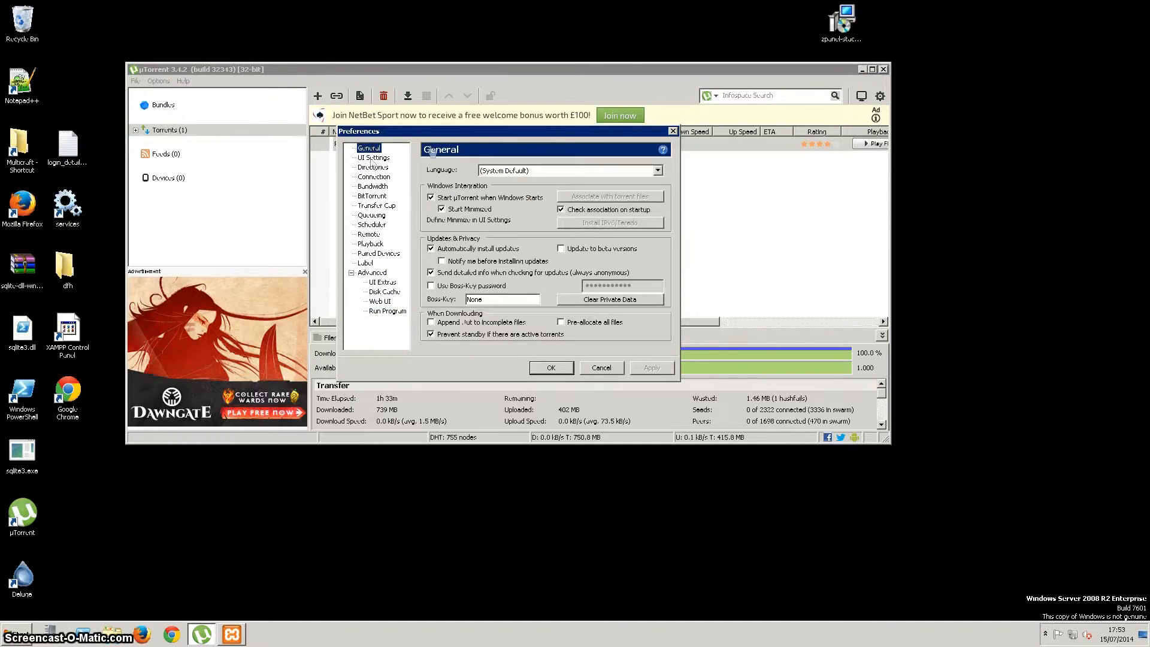
{"action": "left_click", "coordinate": [380, 301]}
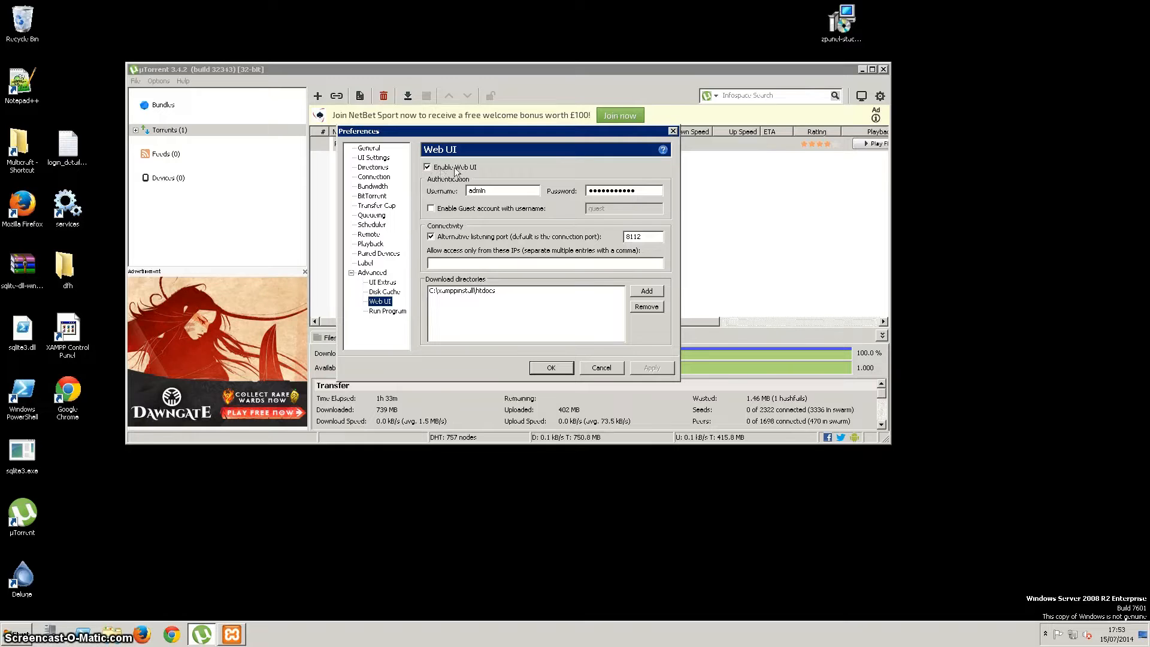
Replace the password for the Web UI's admin login, apply the change and close the preferences.
{"action": "double_click", "coordinate": [507, 192]}
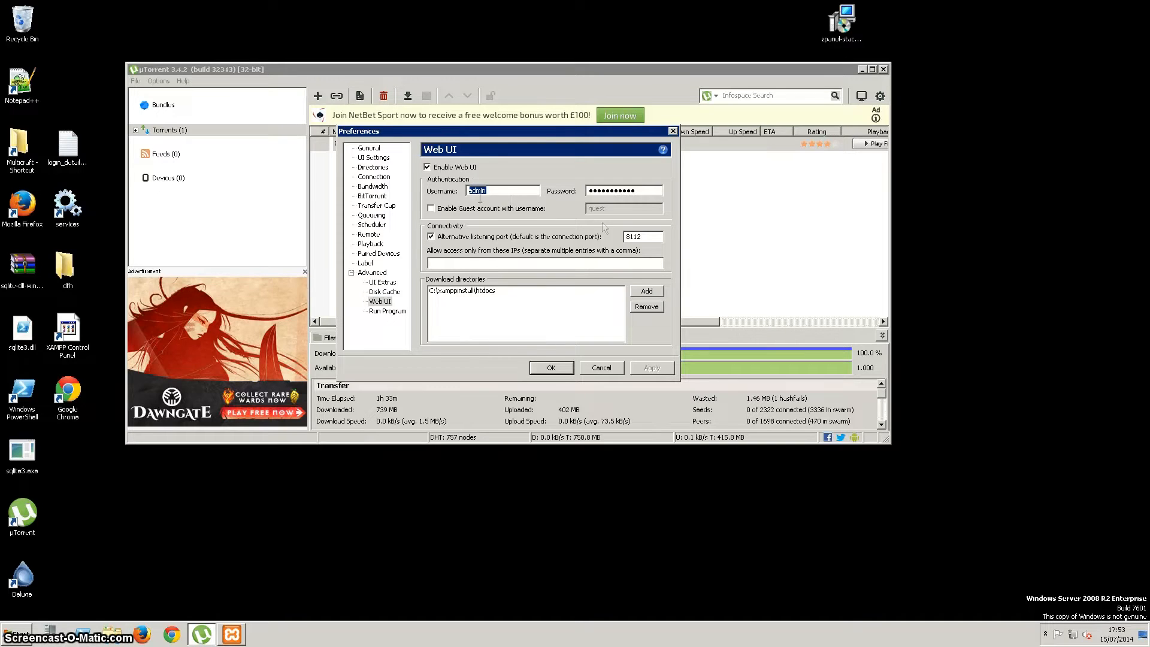
{"action": "left_click_drag", "start_coordinate": [648, 192], "coordinate": [571, 196]}
{"action": "key", "text": "BackSpace"}
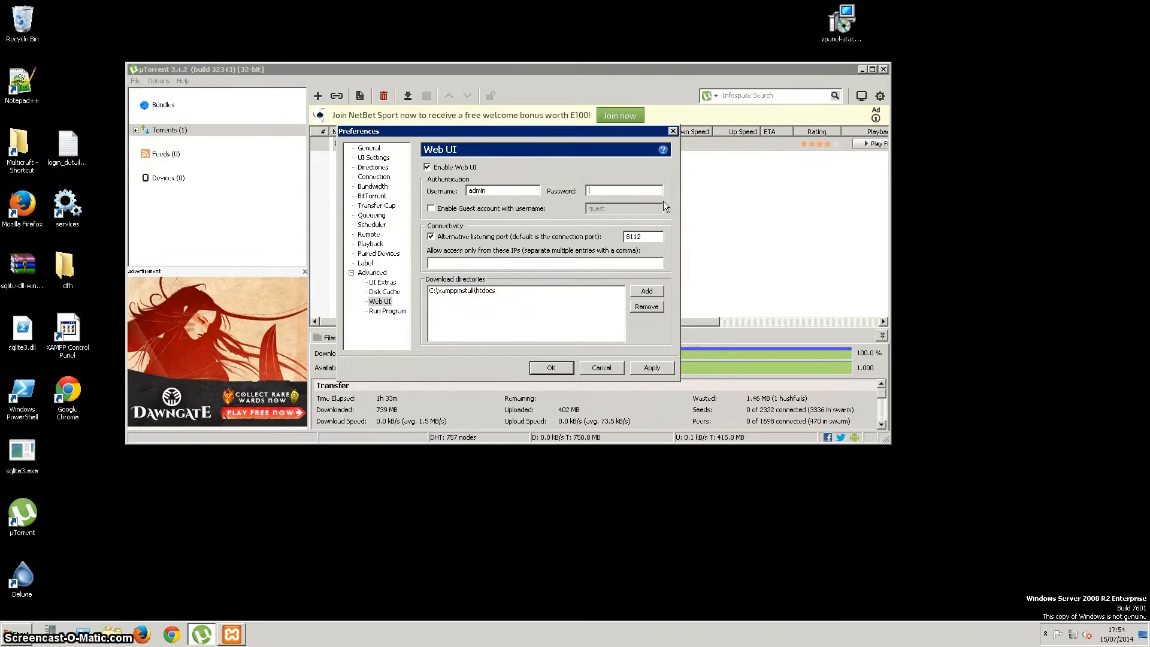
{"action": "type", "text": "*********"}
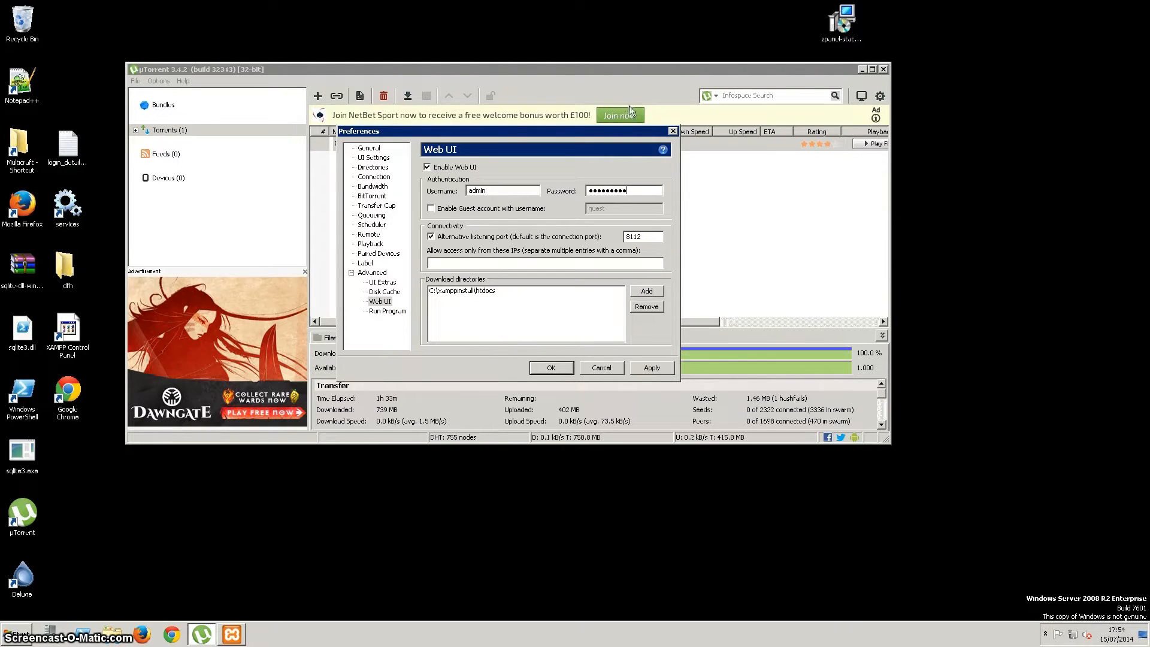
{"action": "left_click_drag", "start_coordinate": [653, 238], "coordinate": [621, 239]}
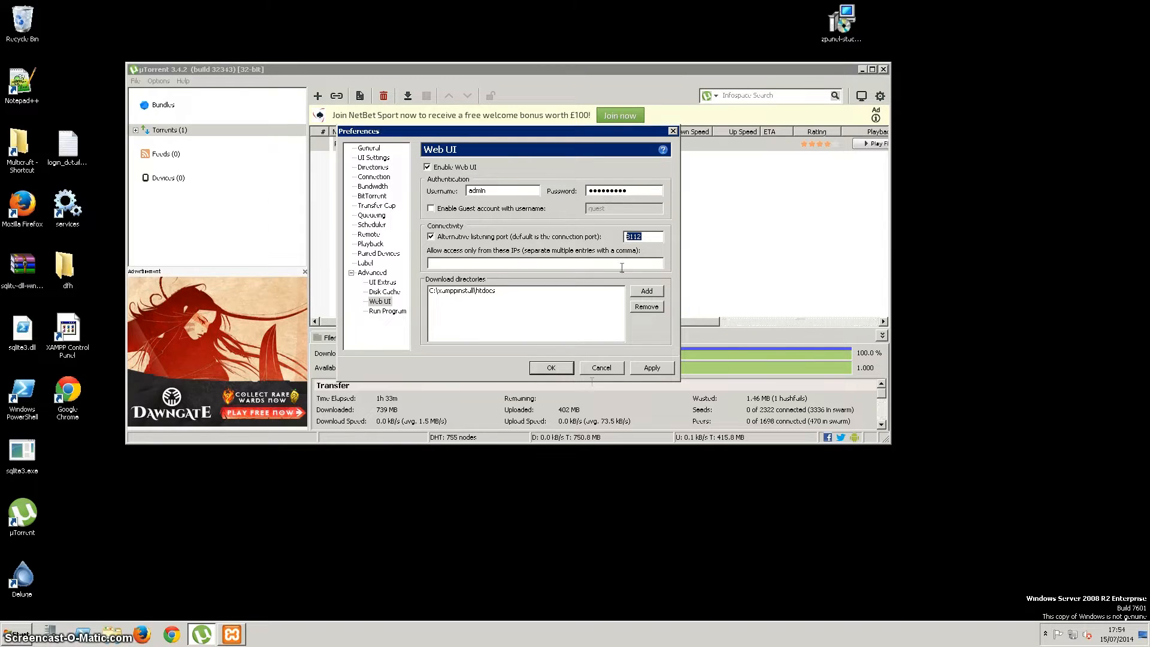
{"action": "left_click", "coordinate": [647, 368]}
{"action": "left_click", "coordinate": [552, 370]}
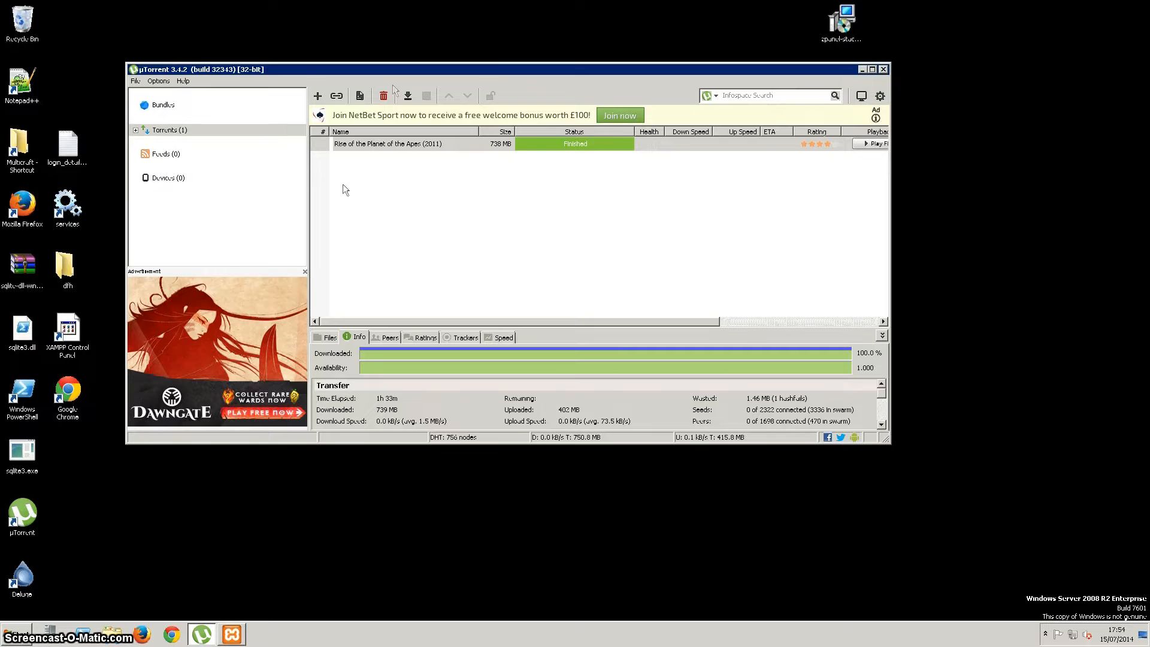
Minimize the remote session, switch to Chrome on the local computer and load 192.168.1.68:8112.
{"action": "mouse_move", "coordinate": [552, 3]}
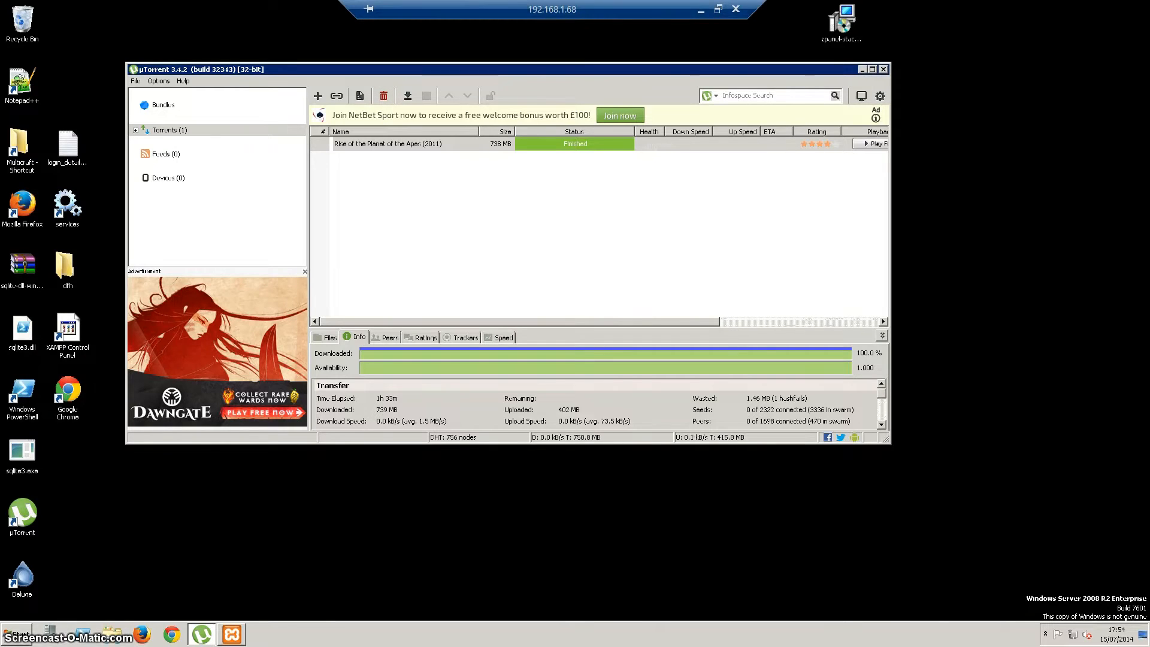
{"action": "left_click", "coordinate": [700, 11]}
{"action": "left_click", "coordinate": [390, 635]}
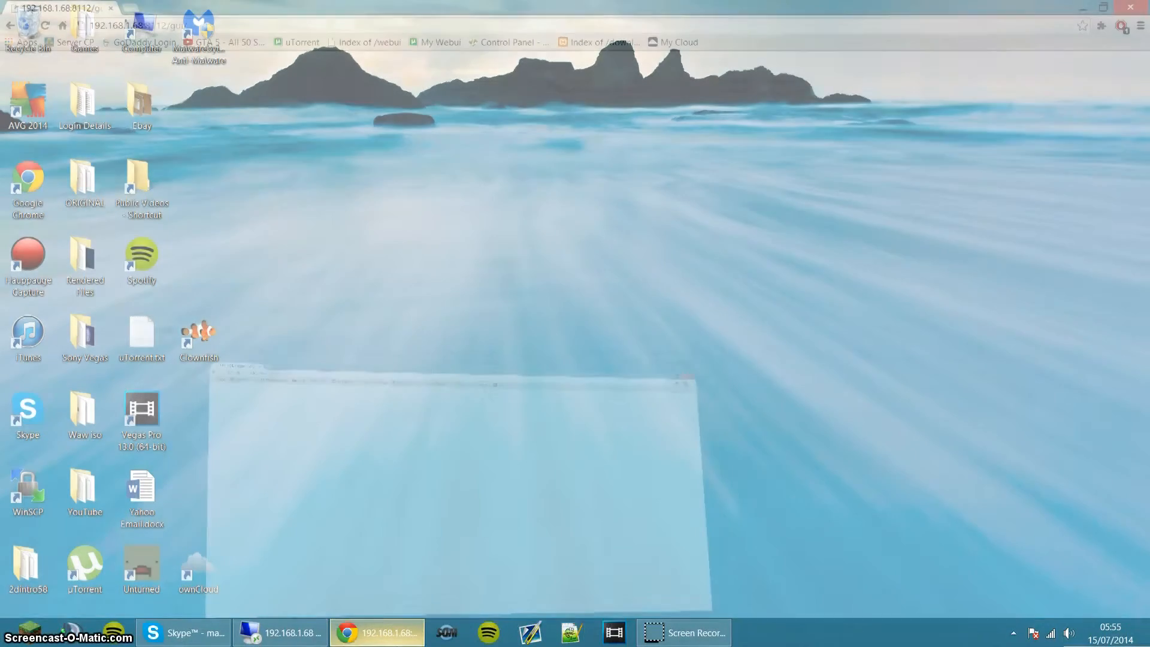
{"action": "left_click", "coordinate": [194, 25]}
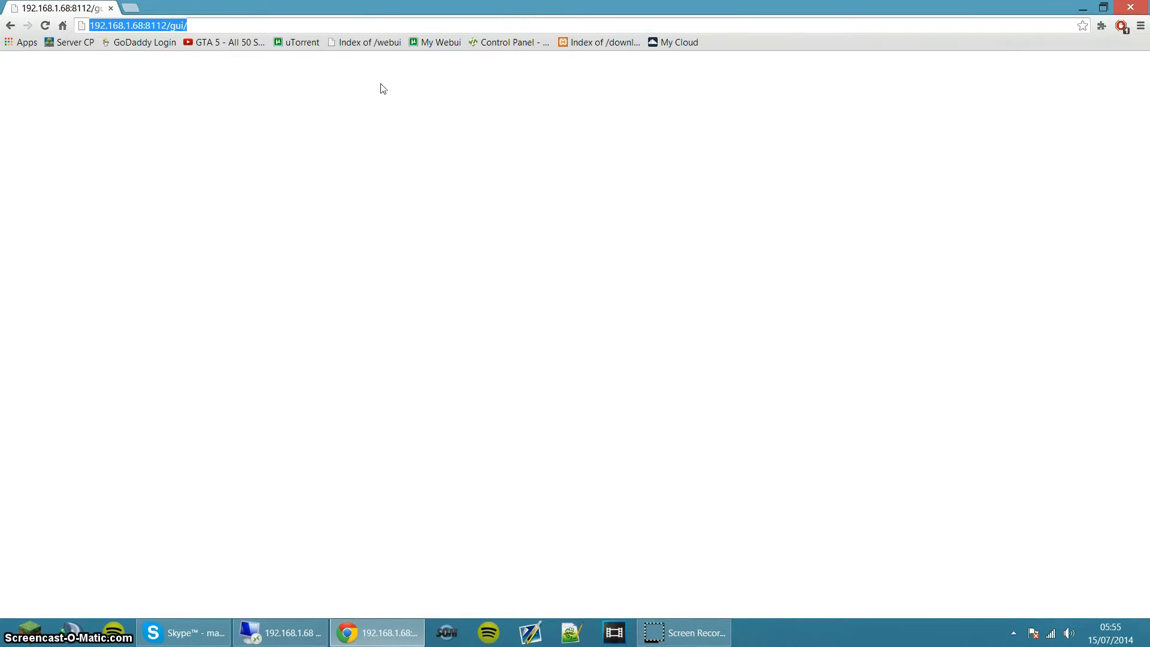
{"action": "type", "text": "192.168.1.68:8112"}
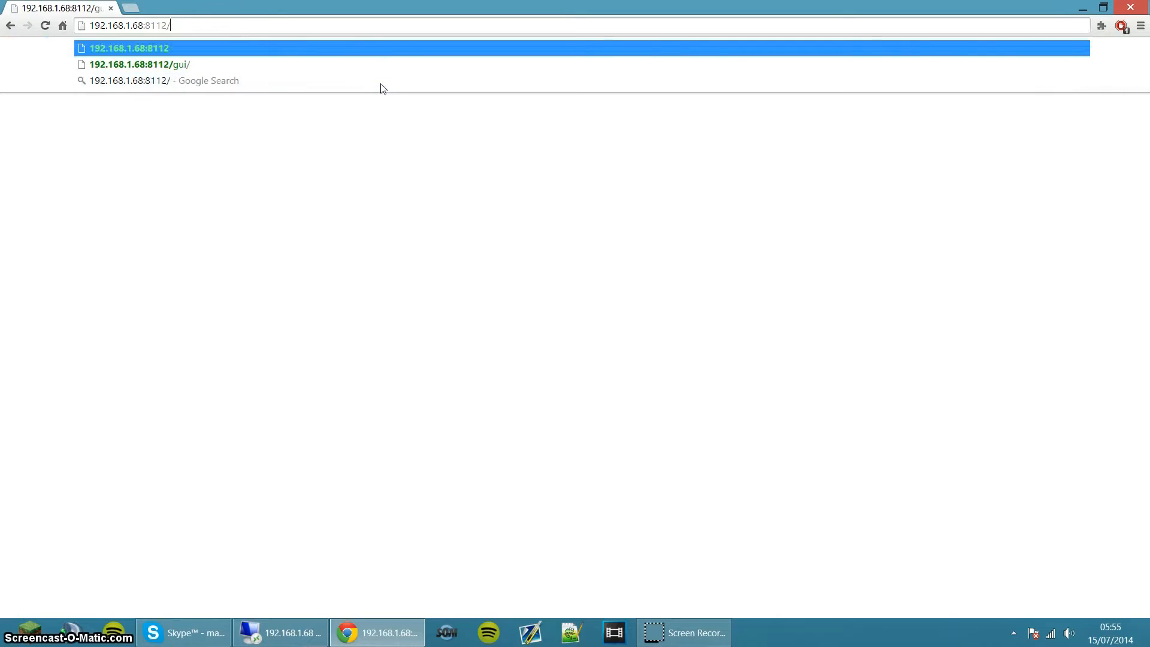
{"action": "key", "text": "Return"}
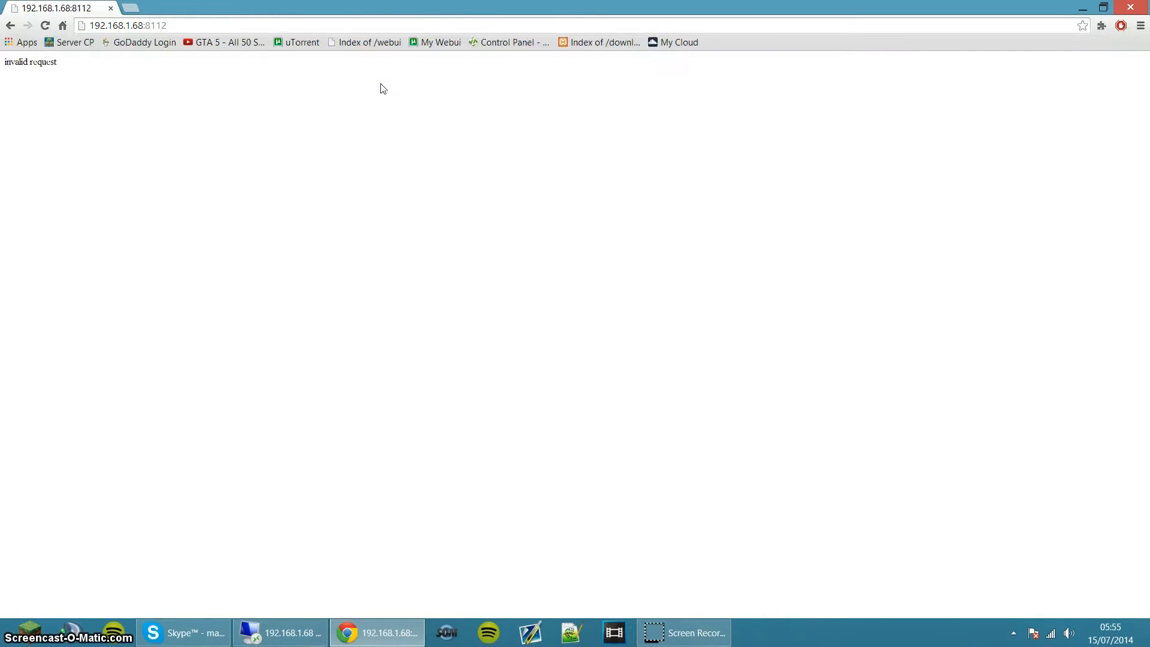
Extend the address with the gui path and load 192.168.1.68:8112/gui/.
{"action": "triple_click", "coordinate": [51, 62]}
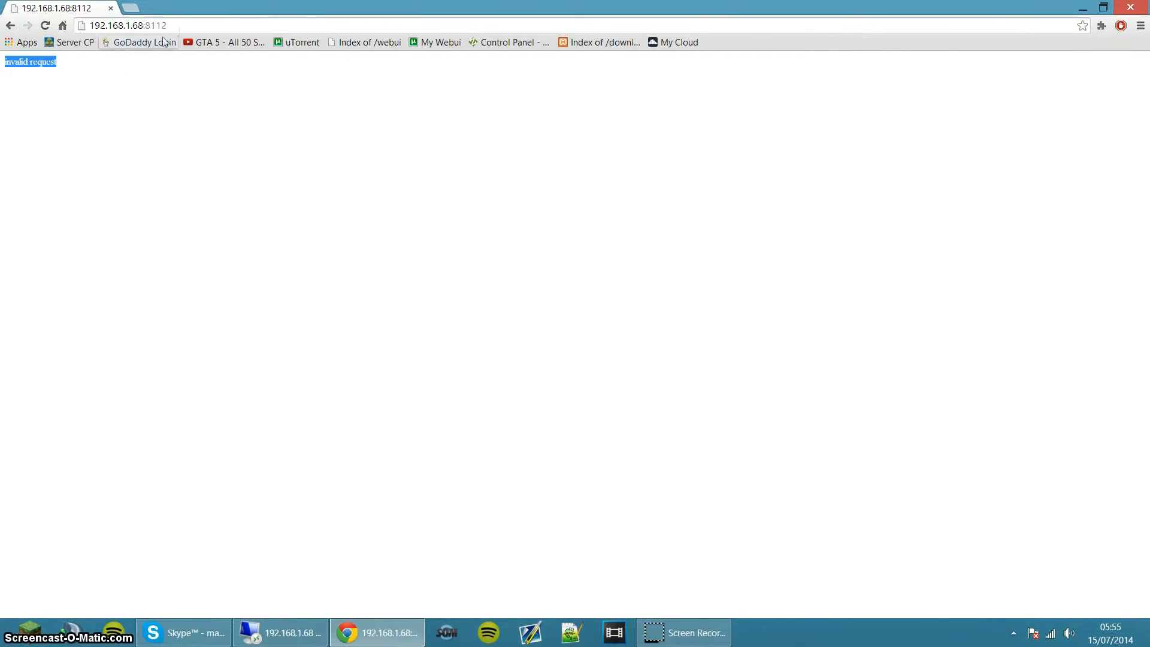
{"action": "left_click", "coordinate": [179, 25]}
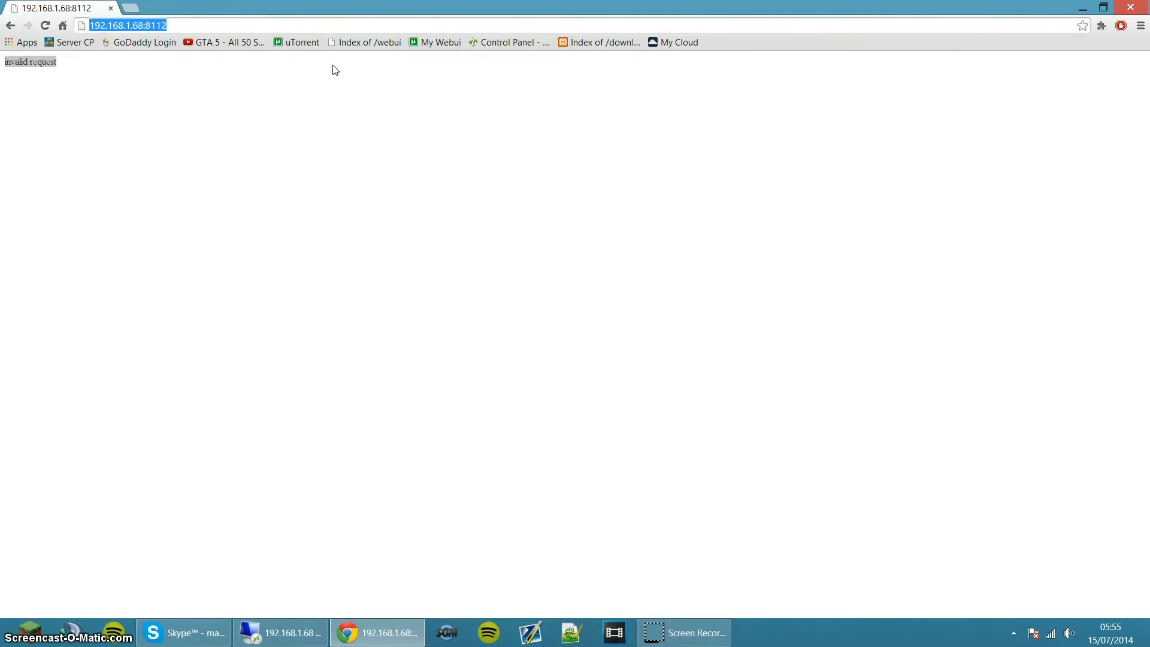
{"action": "key", "text": "End"}
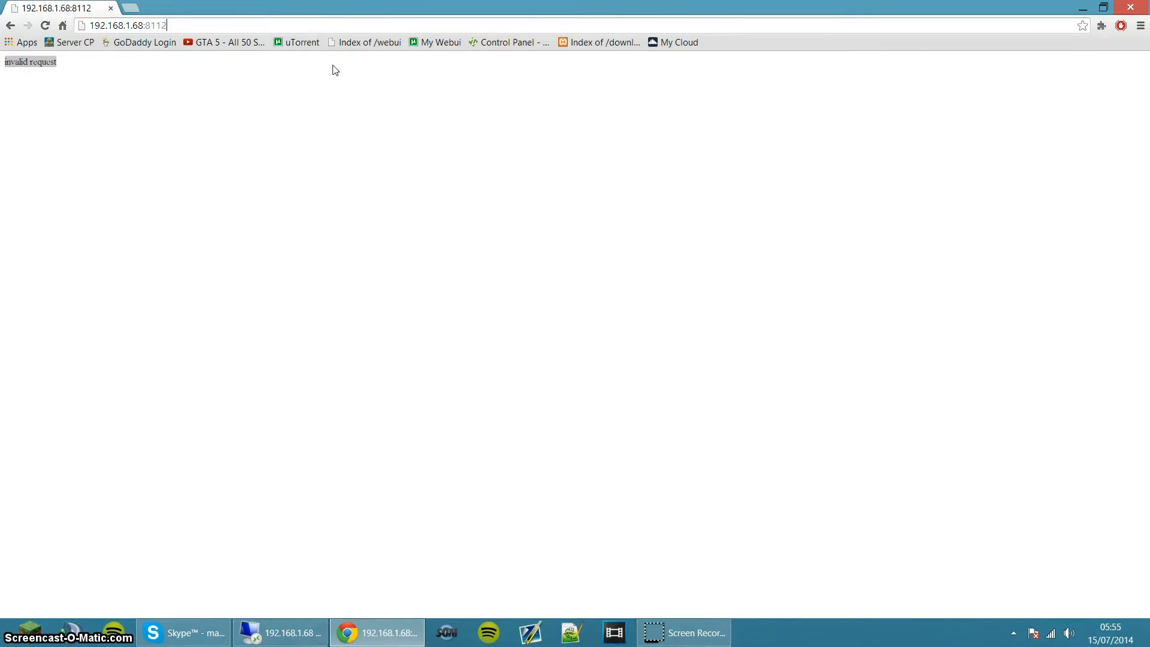
{"action": "type", "text": "/"}
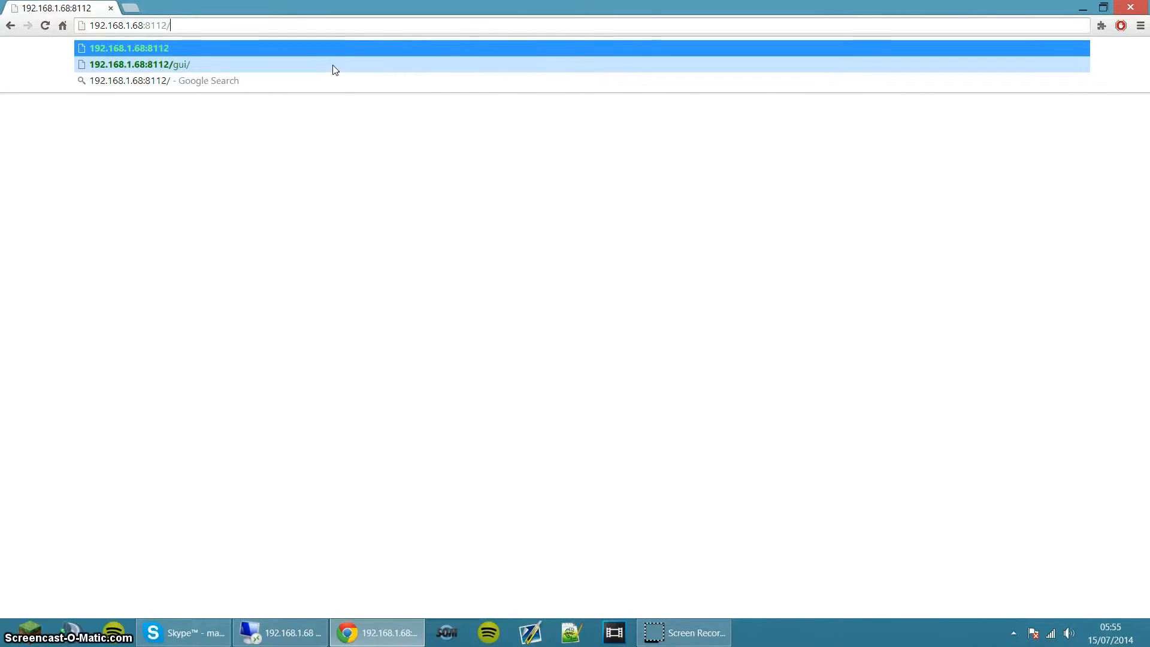
{"action": "type", "text": "g"}
{"action": "key", "text": "BackSpace"}
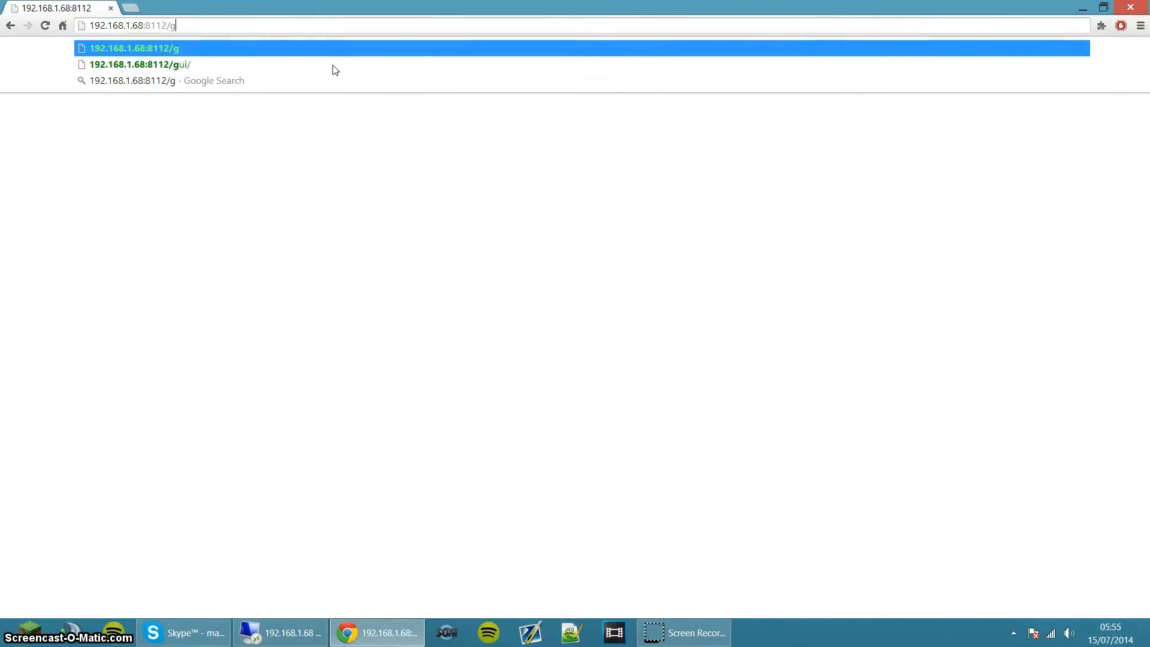
{"action": "type", "text": "ui/"}
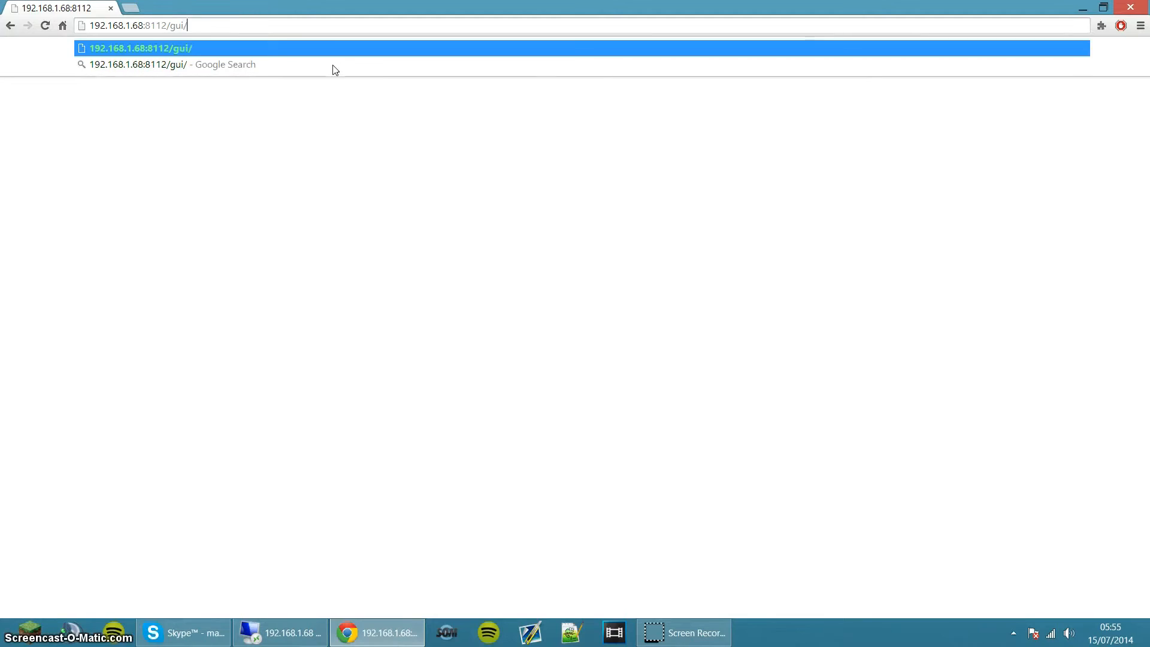
{"action": "key", "text": "Return"}
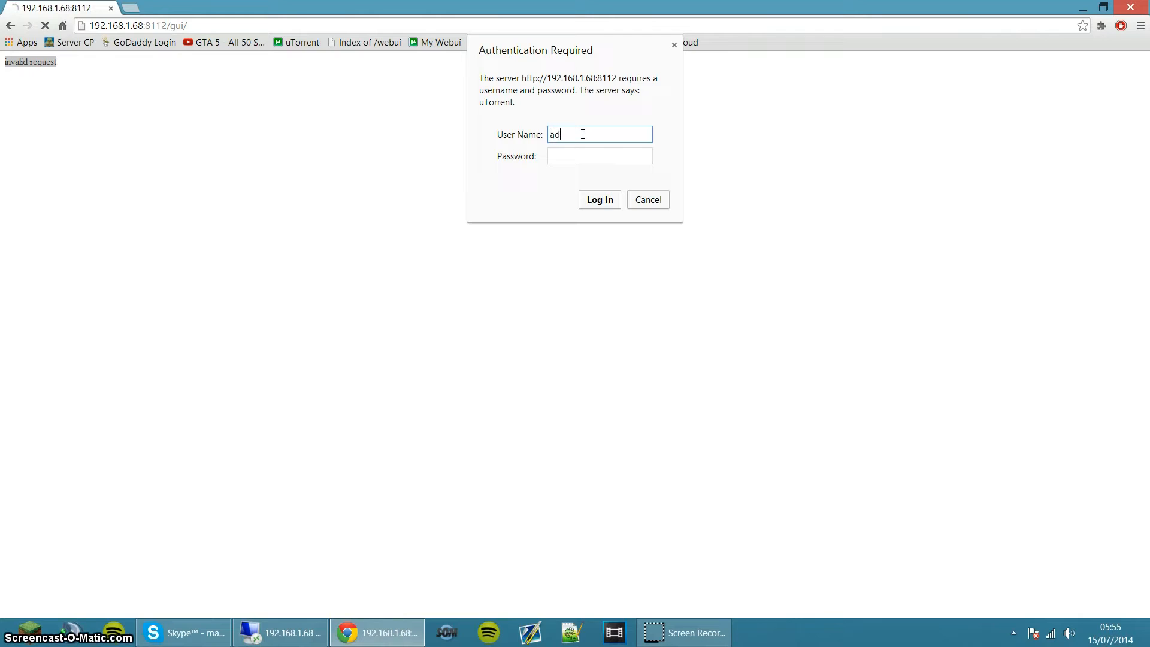
Log in to the µTorrent Web UI as admin with the account password and let the browser save the password.
{"action": "type", "text": "n"}
{"action": "key", "text": "Tab"}
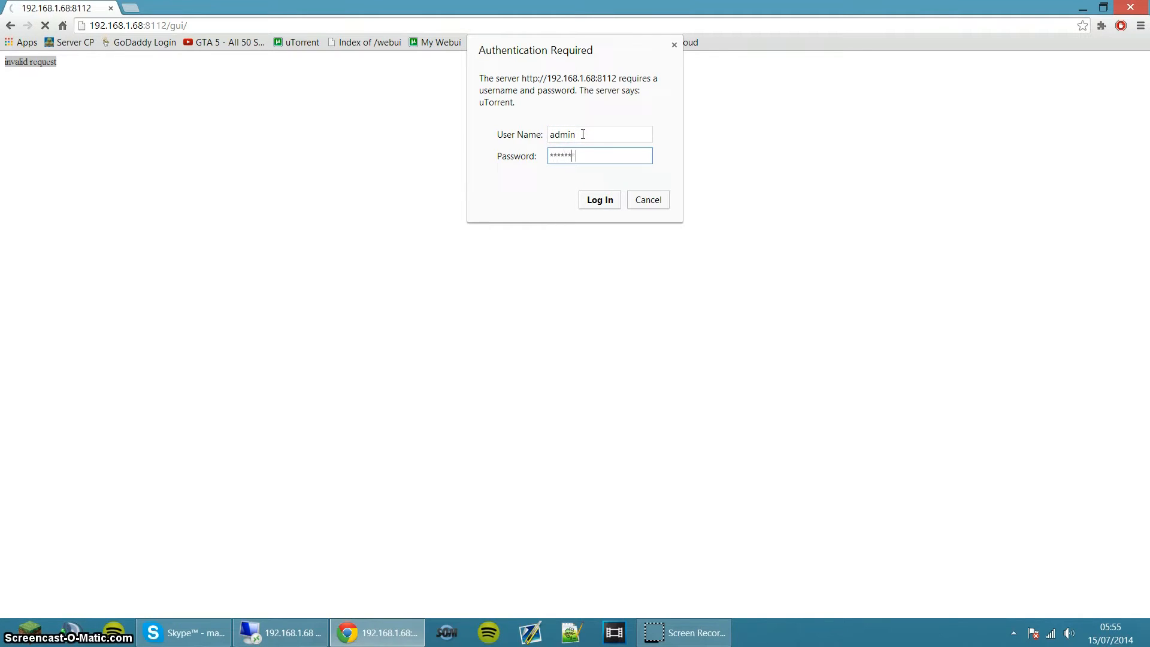
{"action": "key", "text": "ctrl+a"}
{"action": "key", "text": "BackSpace"}
{"action": "type", "text": "*********"}
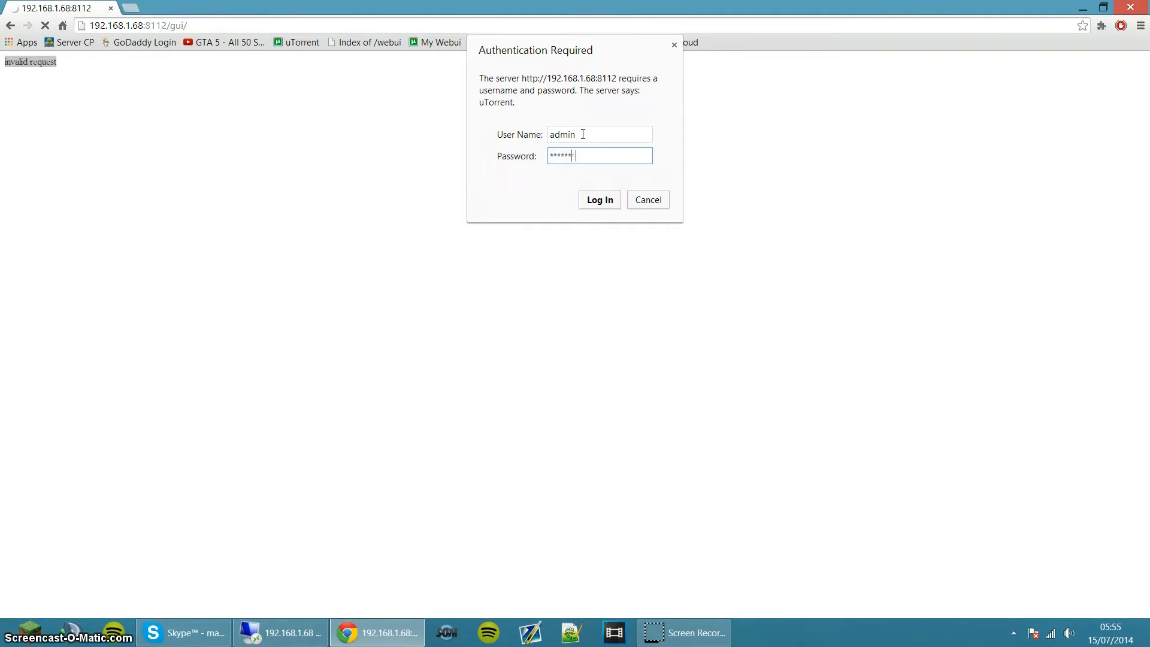
{"action": "left_click", "coordinate": [599, 200]}
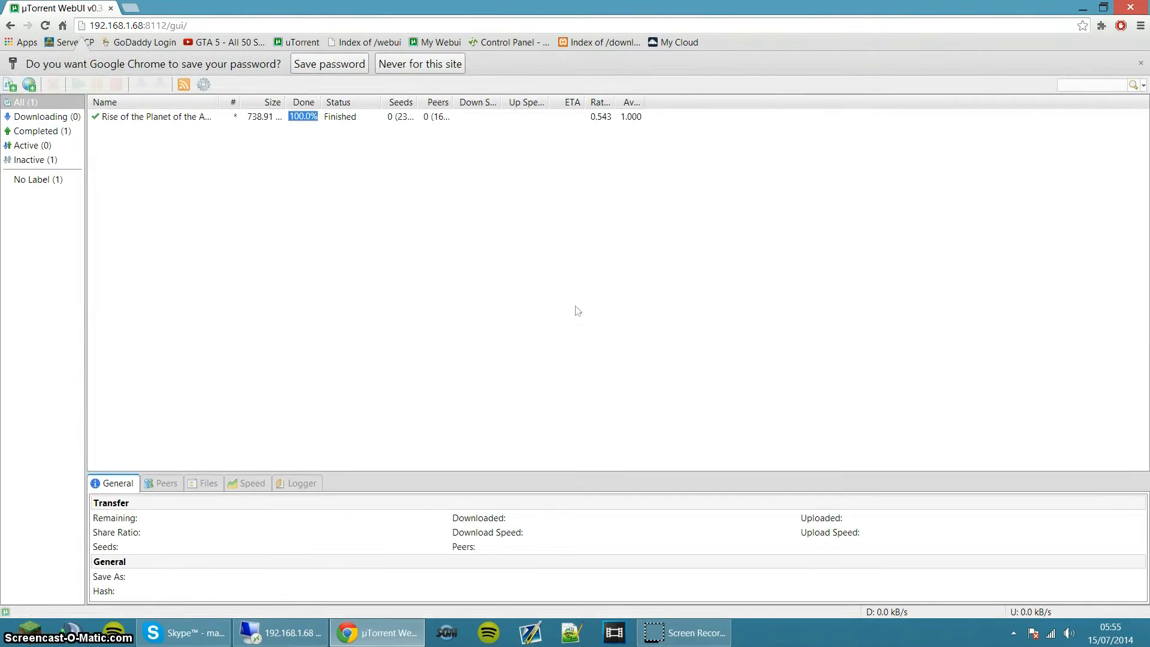
{"action": "left_click", "coordinate": [345, 63]}
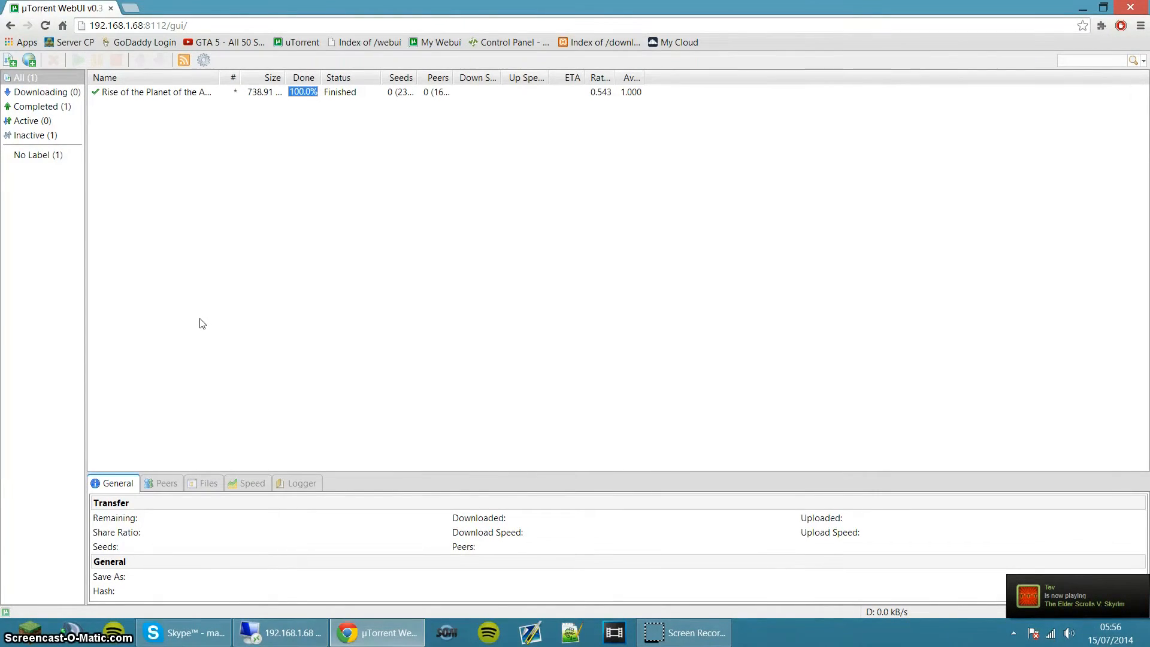
In a new tab, search Google for proxy list and open the proxy-list.org result.
{"action": "left_click", "coordinate": [143, 8]}
{"action": "type", "text": "google.com"}
{"action": "key", "text": "Return"}
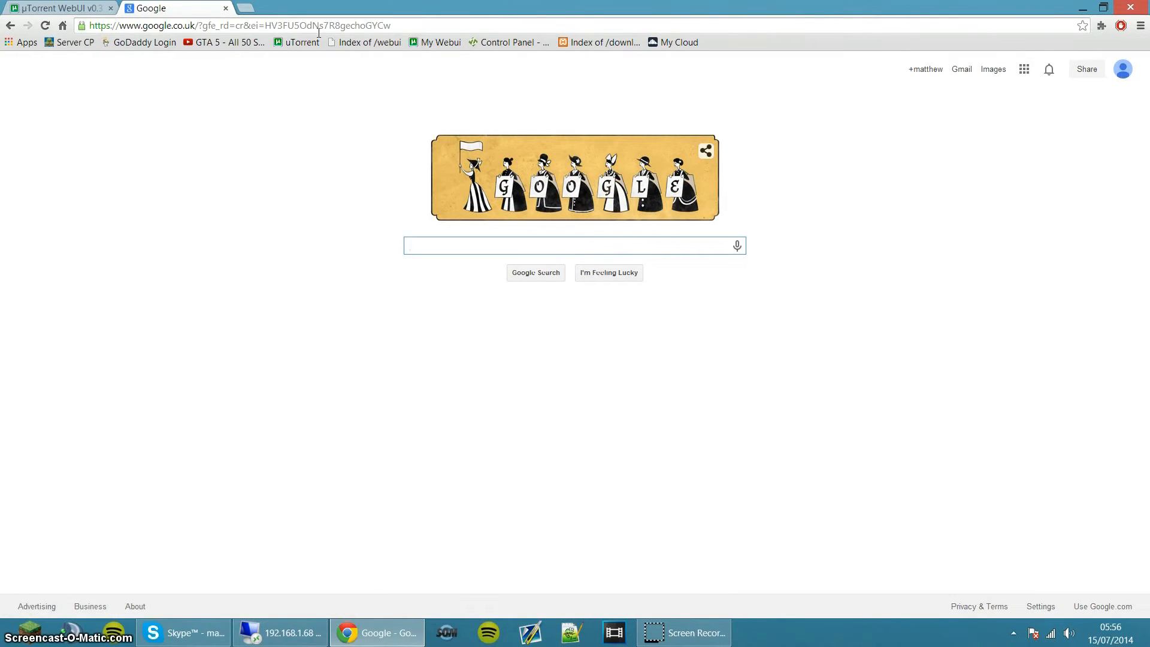
{"action": "type", "text": "proxy li"}
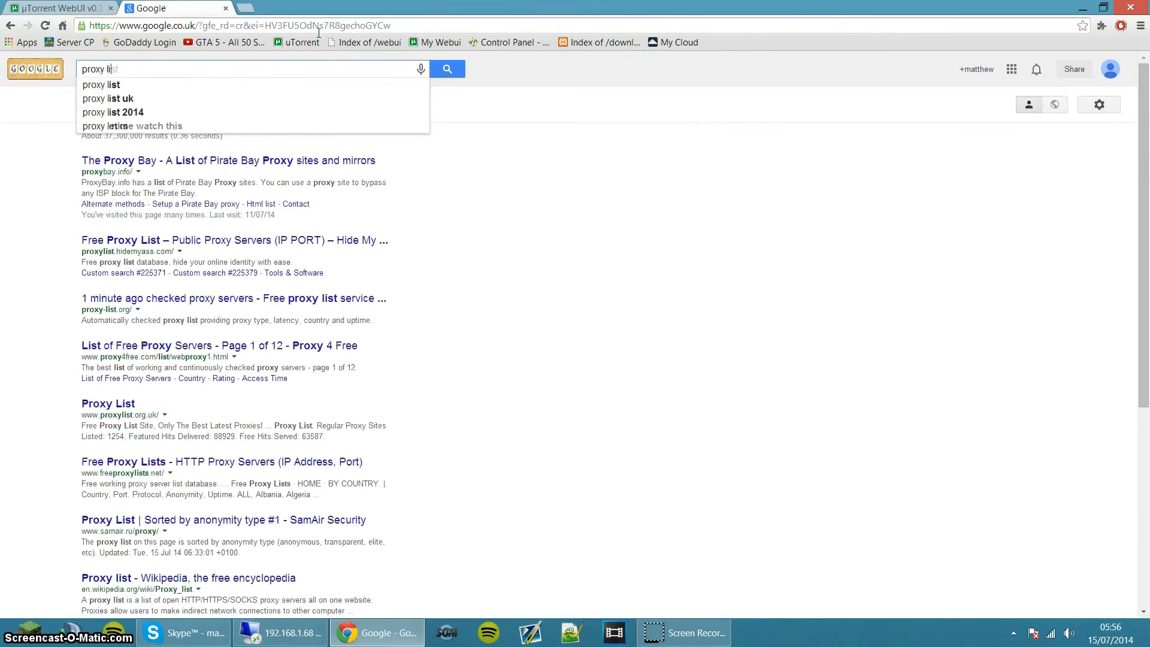
{"action": "type", "text": "st"}
{"action": "key", "text": "Return"}
{"action": "left_click", "coordinate": [189, 301]}
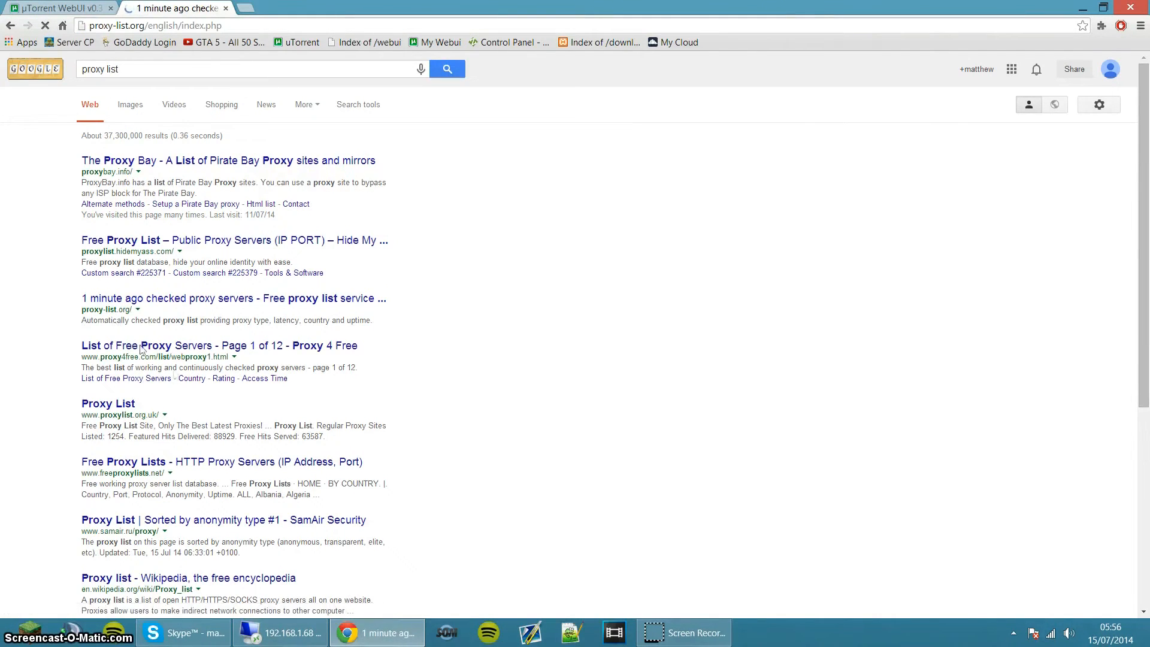
Copy the Hong Kong proxy address 222.166.185.179:8088 from the free sample list and return to the µTorrent Web UI.
{"action": "scroll", "coordinate": [689, 349], "scroll_direction": "down", "scroll_amount": 1}
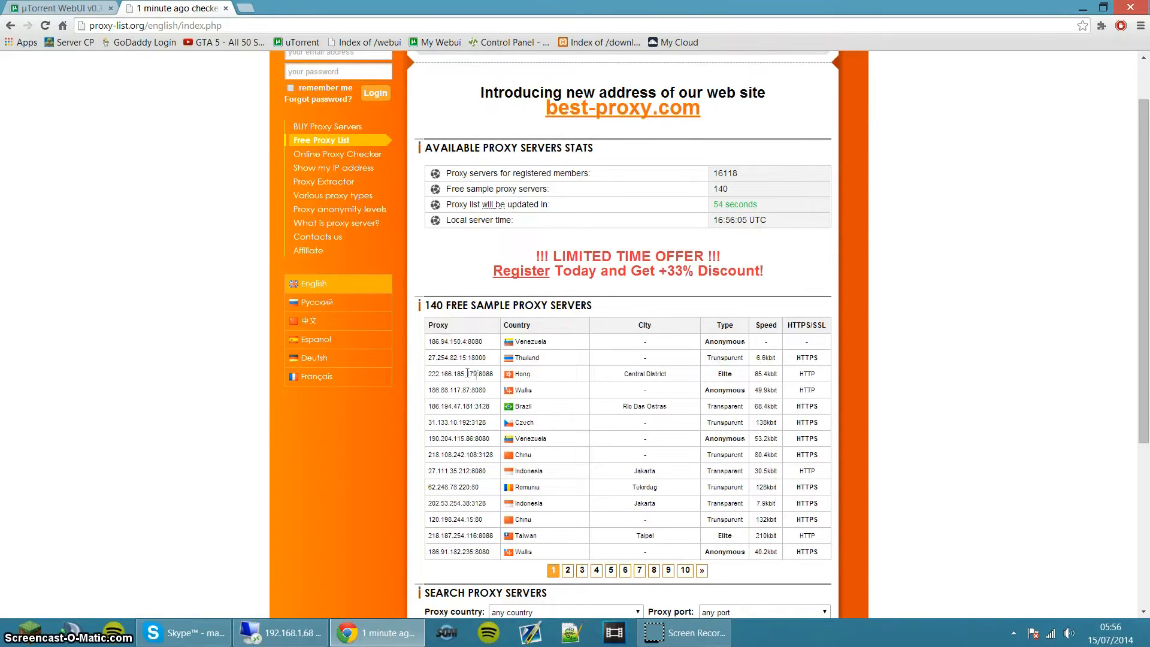
{"action": "left_click_drag", "start_coordinate": [488, 375], "coordinate": [435, 378]}
{"action": "left_click", "coordinate": [474, 373]}
{"action": "right_click", "coordinate": [444, 377]}
{"action": "left_click", "coordinate": [461, 381]}
{"action": "left_click", "coordinate": [57, 8]}
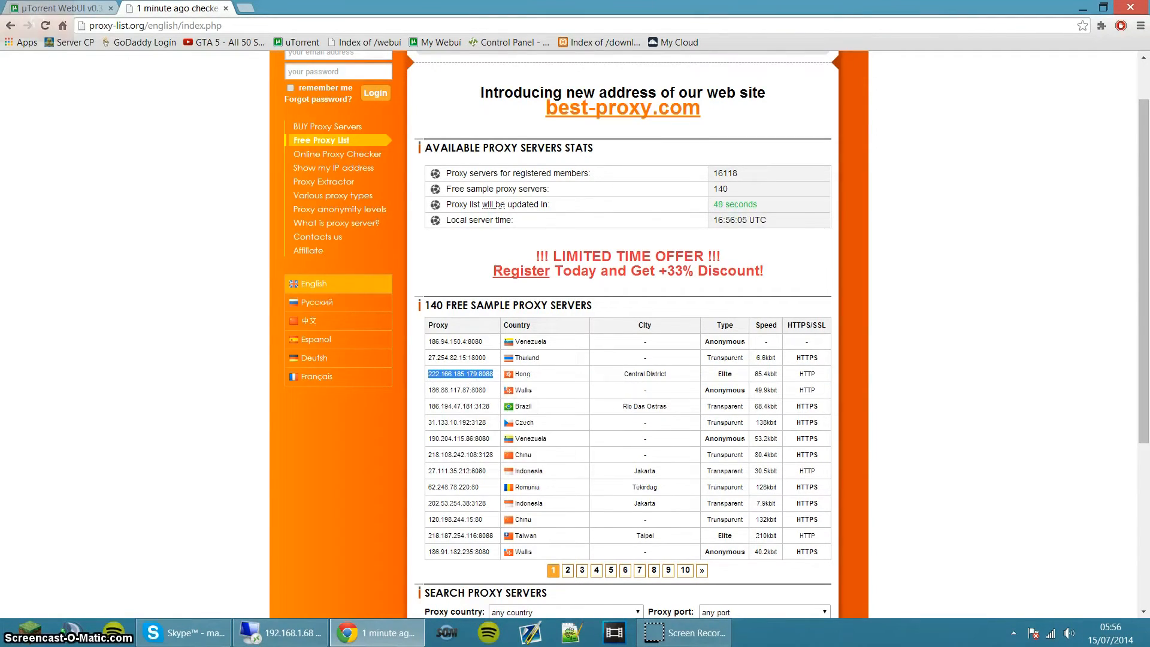
Open the Web UI's connection preferences and check the Hong Kong proxy's type in the free proxy list.
{"action": "left_click", "coordinate": [203, 60]}
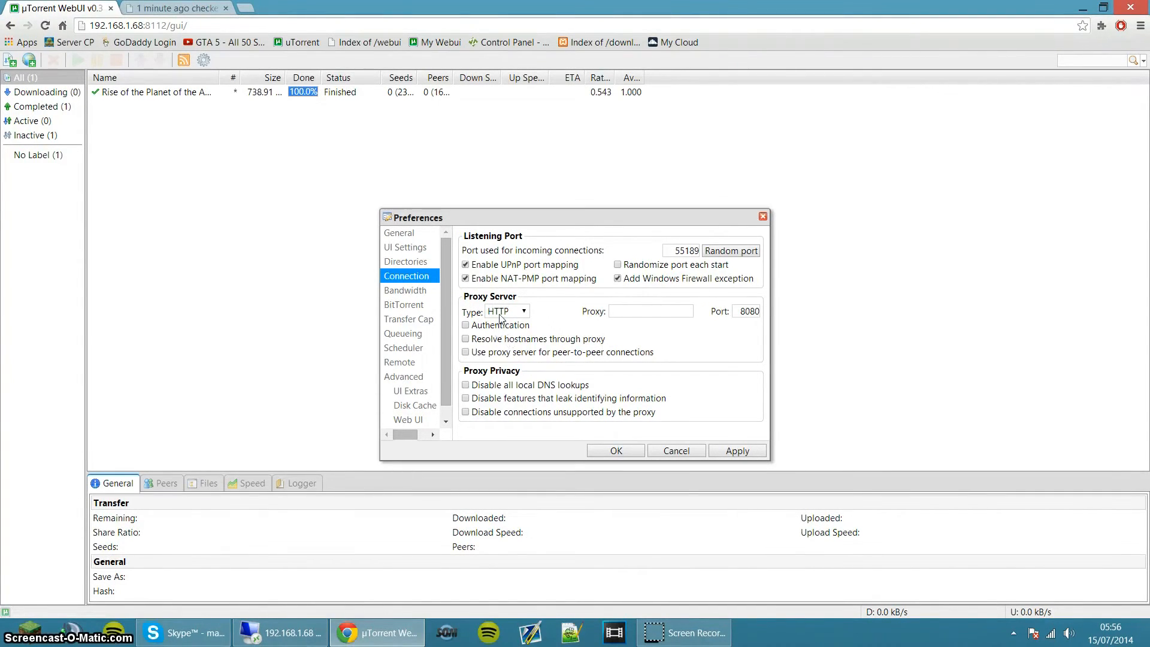
{"action": "key", "text": "ctrl+Tab"}
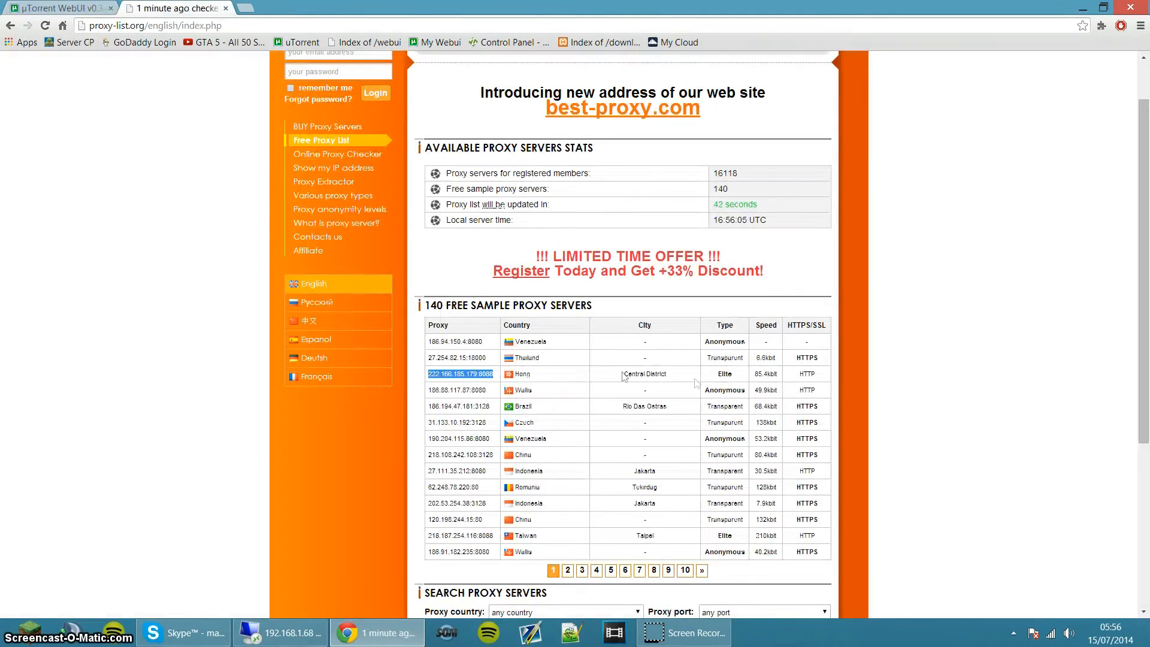
{"action": "key", "text": "ctrl+Tab"}
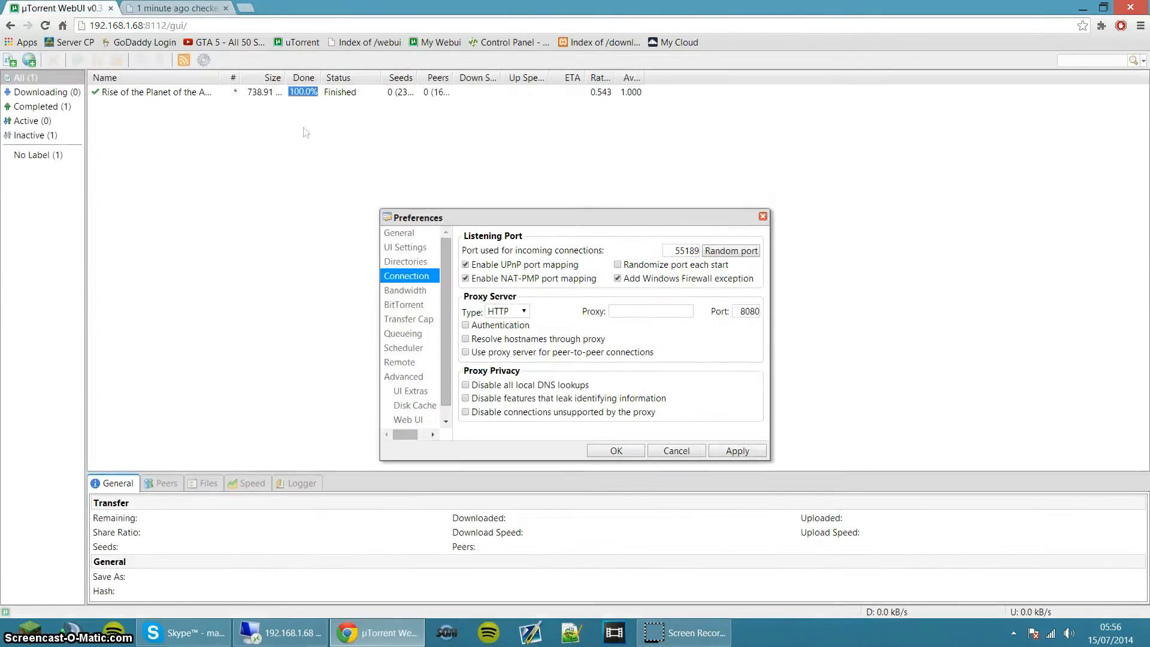
Enter 222.166.185.179:8088 as the proxy server address and compare it with the Hong Kong entry in the proxy list.
{"action": "left_click", "coordinate": [617, 311]}
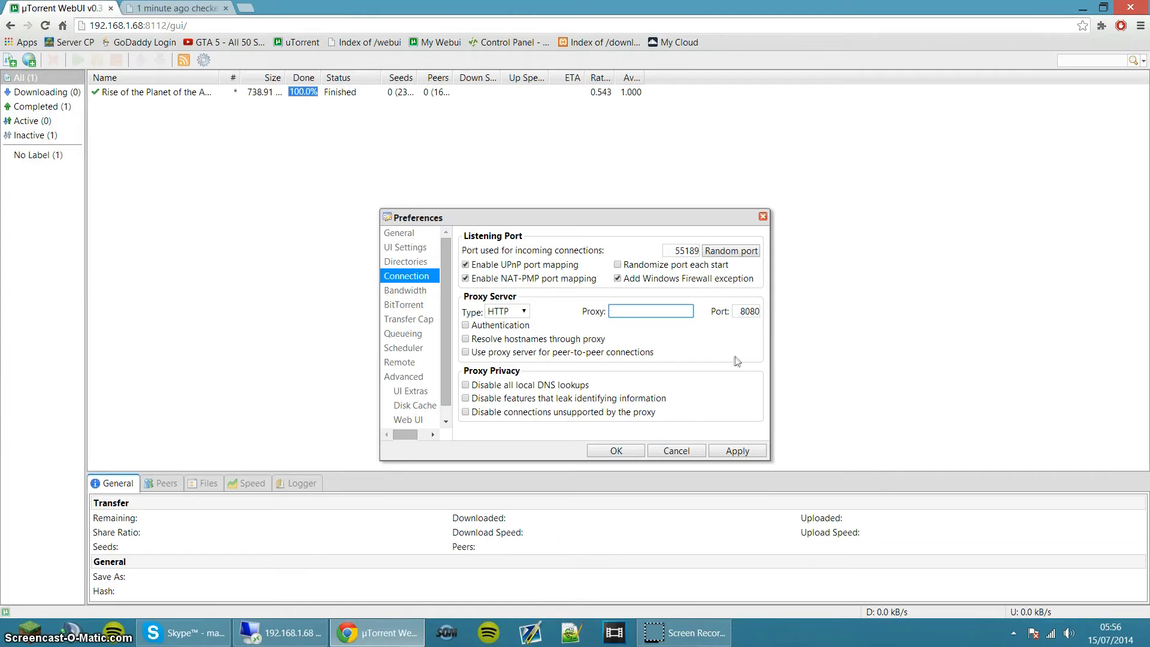
{"action": "type", "text": "222.166.185.179:8088"}
{"action": "key", "text": "ctrl+Tab"}
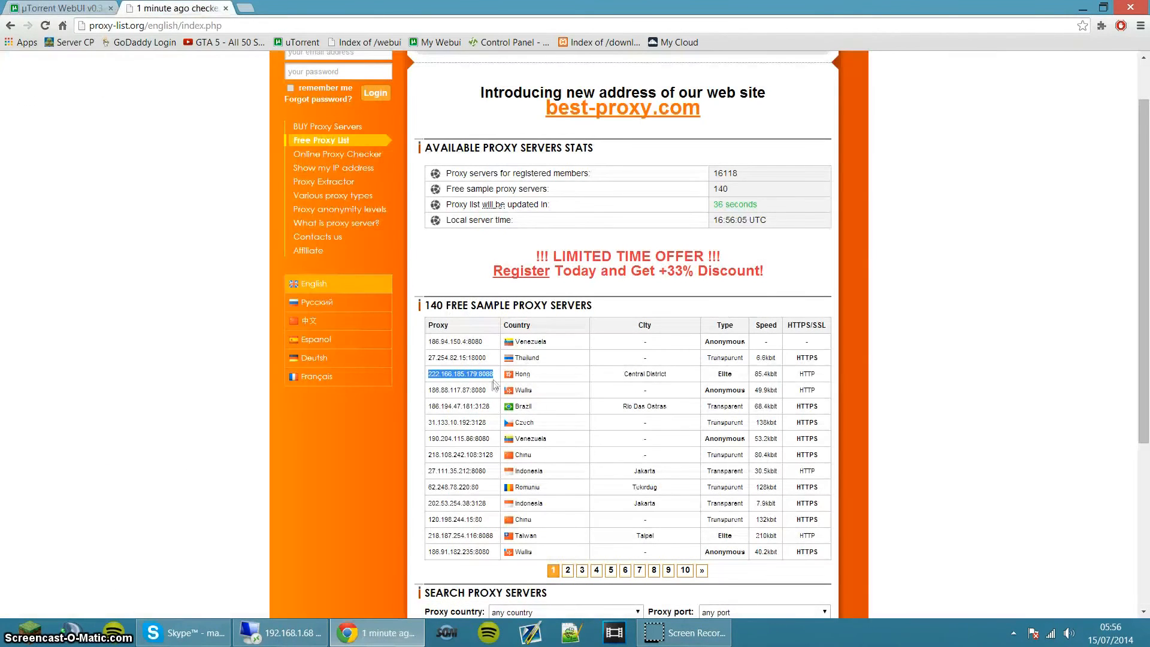
{"action": "key", "text": "ctrl+Tab"}
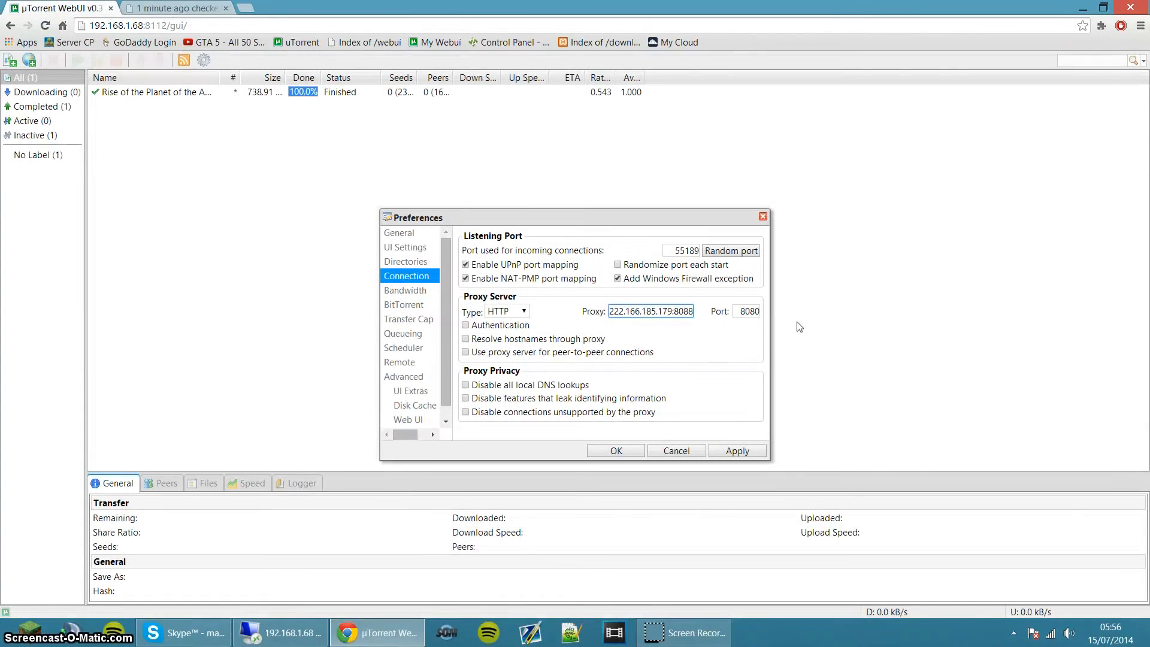
{"action": "key", "text": "ctrl+Tab"}
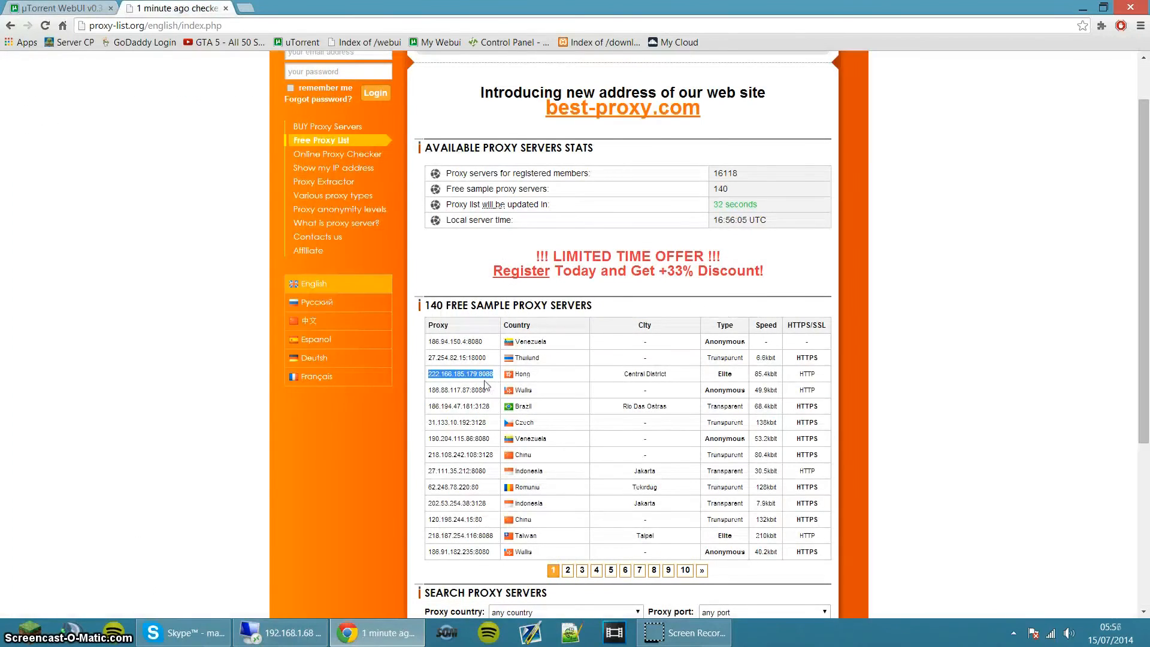
{"action": "left_click", "coordinate": [87, 11]}
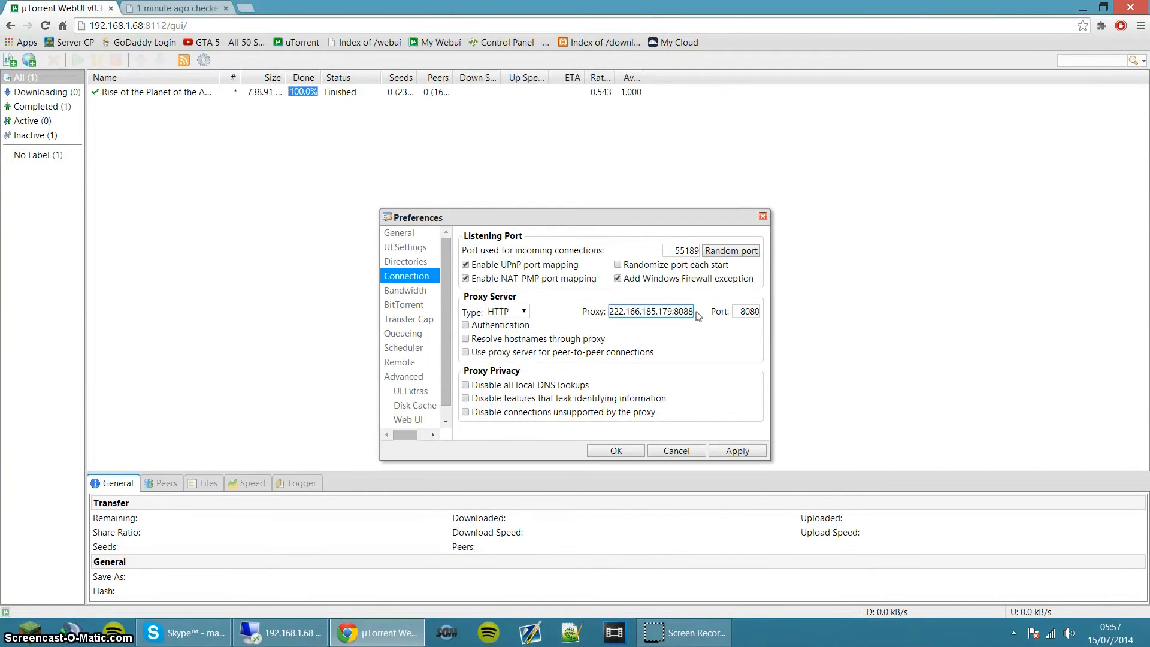
Go through the text in the proxy address field and clear it completely.
{"action": "key", "text": "Left"}
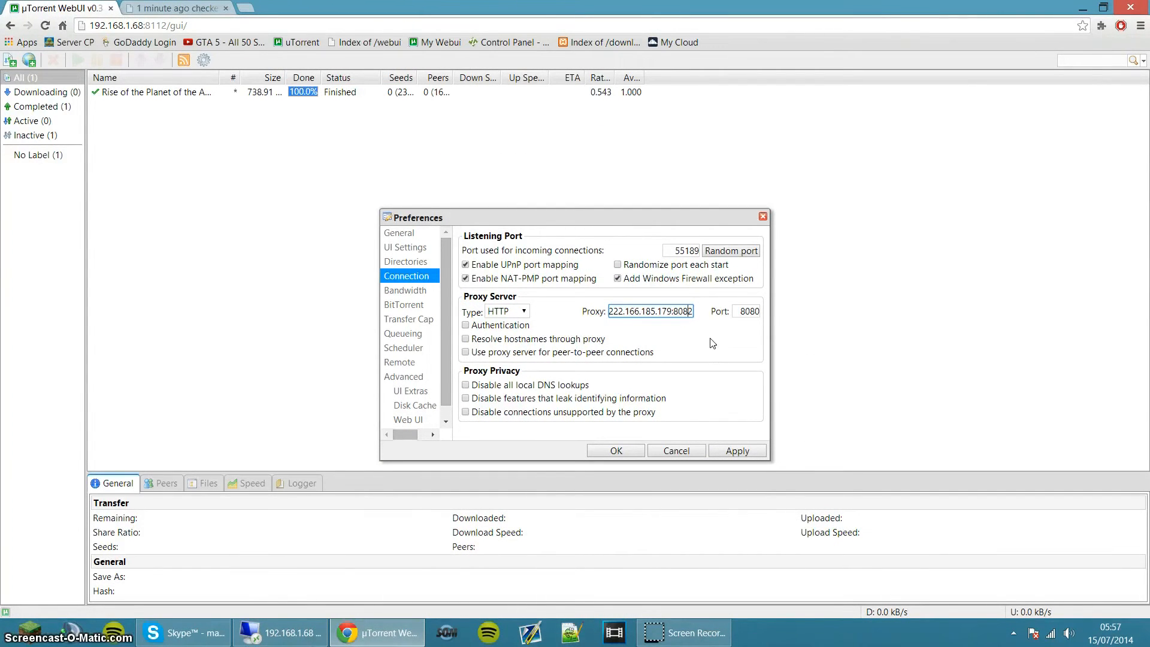
{"action": "key", "text": "Right"}
{"action": "key", "text": "Right"}
{"action": "key", "text": "Right"}
{"action": "key", "text": "Right"}
{"action": "key", "text": "Right"}
{"action": "key", "text": "Right"}
{"action": "key", "text": "Right"}
{"action": "key", "text": "Right"}
{"action": "key", "text": "Right"}
{"action": "key", "text": "Right"}
{"action": "key", "text": "Right"}
{"action": "key", "text": "Right"}
{"action": "key", "text": "Right"}
{"action": "key", "text": "Right"}
{"action": "key", "text": "Right"}
{"action": "key", "text": "Right"}
{"action": "key", "text": "Right"}
{"action": "key", "text": "Right"}
{"action": "key", "text": "Right"}
{"action": "key", "text": "Left"}
{"action": "key", "text": "Left"}
{"action": "key", "text": "Left"}
{"action": "key", "text": "Left"}
{"action": "key", "text": "Left"}
{"action": "key", "text": "Left"}
{"action": "key", "text": "Left"}
{"action": "key", "text": "Left"}
{"action": "key", "text": "Left"}
{"action": "key", "text": "Left"}
{"action": "key", "text": "Left"}
{"action": "key", "text": "Left"}
{"action": "key", "text": "Left"}
{"action": "key", "text": "Left"}
{"action": "key", "text": "Left"}
{"action": "key", "text": "Left"}
{"action": "key", "text": "Left"}
{"action": "key", "text": "Left"}
{"action": "key", "text": "Left"}
{"action": "key", "text": "Left"}
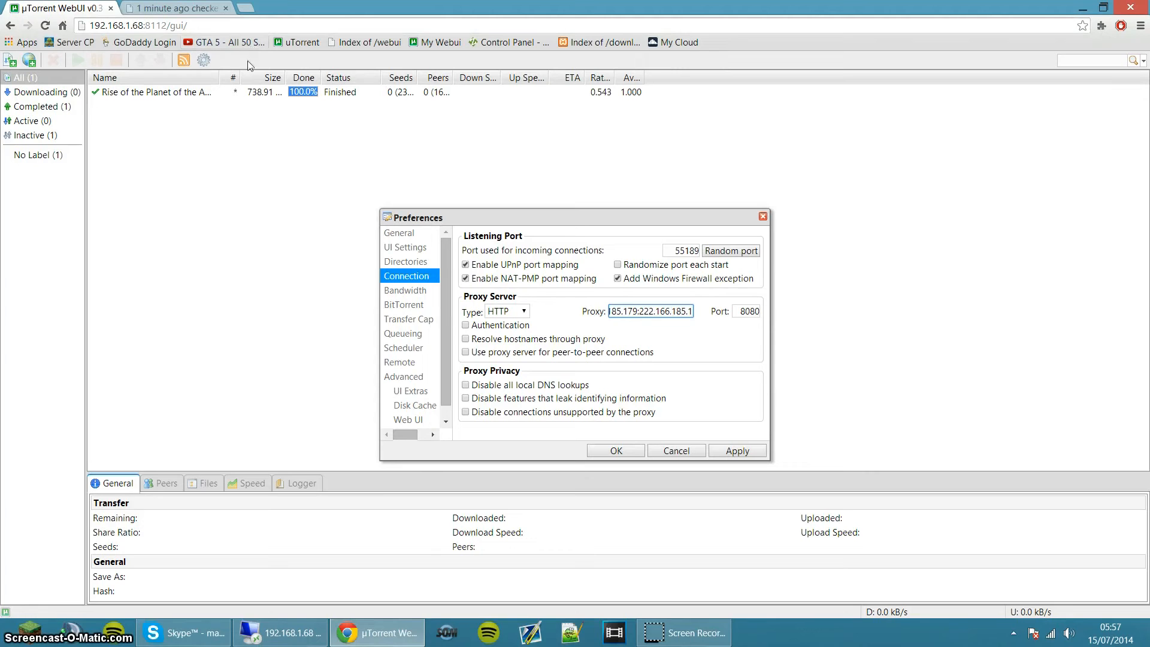
{"action": "key", "text": "BackSpace"}
{"action": "key", "text": "BackSpace"}
{"action": "key", "text": "BackSpace"}
{"action": "key", "text": "BackSpace"}
{"action": "key", "text": "BackSpace"}
{"action": "key", "text": "BackSpace"}
{"action": "key", "text": "BackSpace"}
{"action": "key", "text": "BackSpace"}
{"action": "key", "text": "BackSpace"}
{"action": "key", "text": "BackSpace"}
{"action": "key", "text": "BackSpace"}
{"action": "key", "text": "BackSpace"}
{"action": "key", "text": "BackSpace"}
{"action": "key", "text": "BackSpace"}
{"action": "key", "text": "BackSpace"}
{"action": "key", "text": "BackSpace"}
{"action": "key", "text": "BackSpace"}
{"action": "key", "text": "BackSpace"}
{"action": "key", "text": "BackSpace"}
{"action": "key", "text": "BackSpace"}
{"action": "key", "text": "BackSpace"}
{"action": "key", "text": "BackSpace"}
{"action": "key", "text": "BackSpace"}
{"action": "key", "text": "BackSpace"}
{"action": "key", "text": "BackSpace"}
{"action": "key", "text": "BackSpace"}
{"action": "key", "text": "BackSpace"}
{"action": "key", "text": "BackSpace"}
{"action": "key", "text": "BackSpace"}
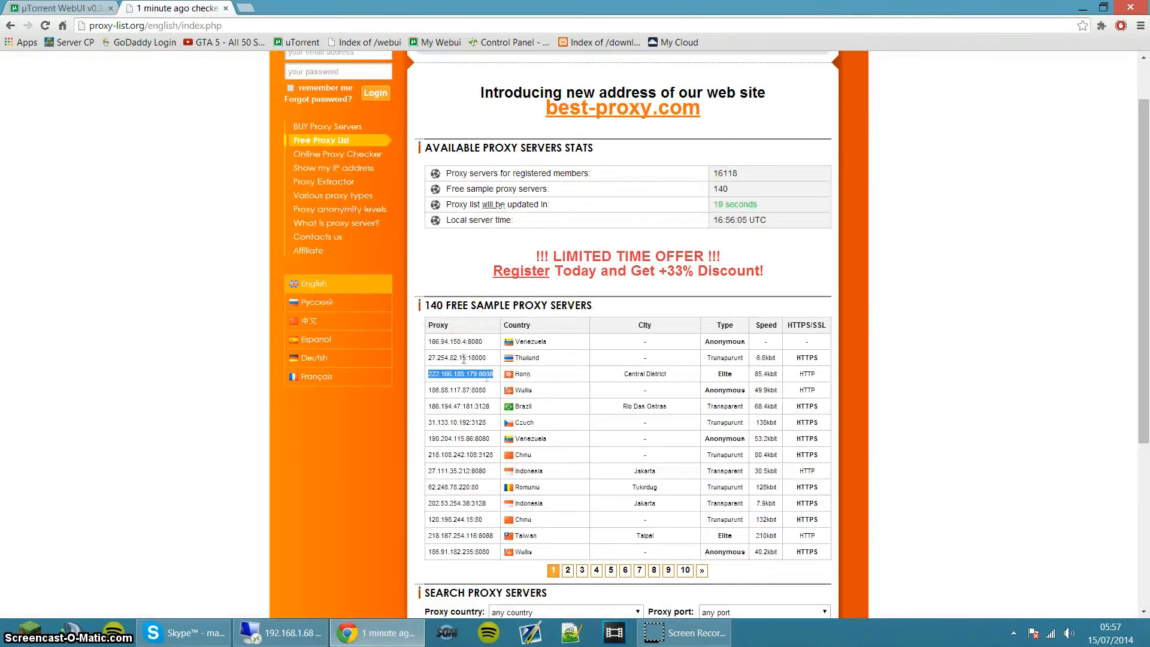
Copy the Hong Kong proxy from the list again and set the proxy address to 222.166.185.179 with port 8088.
{"action": "right_click", "coordinate": [486, 379]}
{"action": "left_click", "coordinate": [514, 387]}
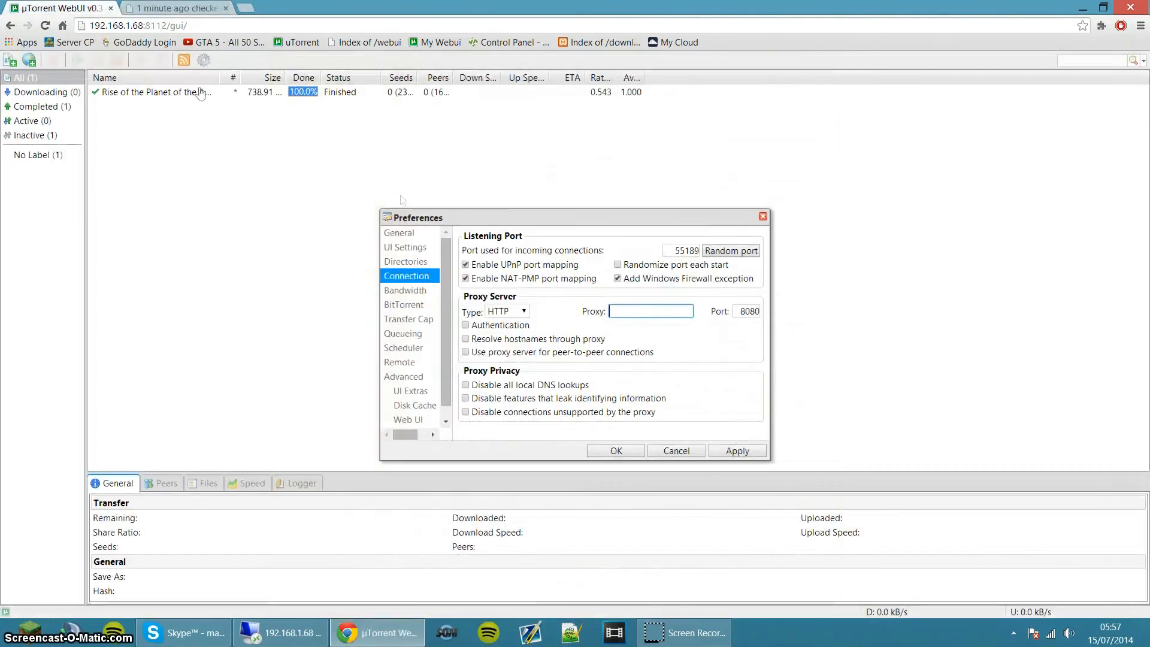
{"action": "type", "text": "222.166.185.179:8088"}
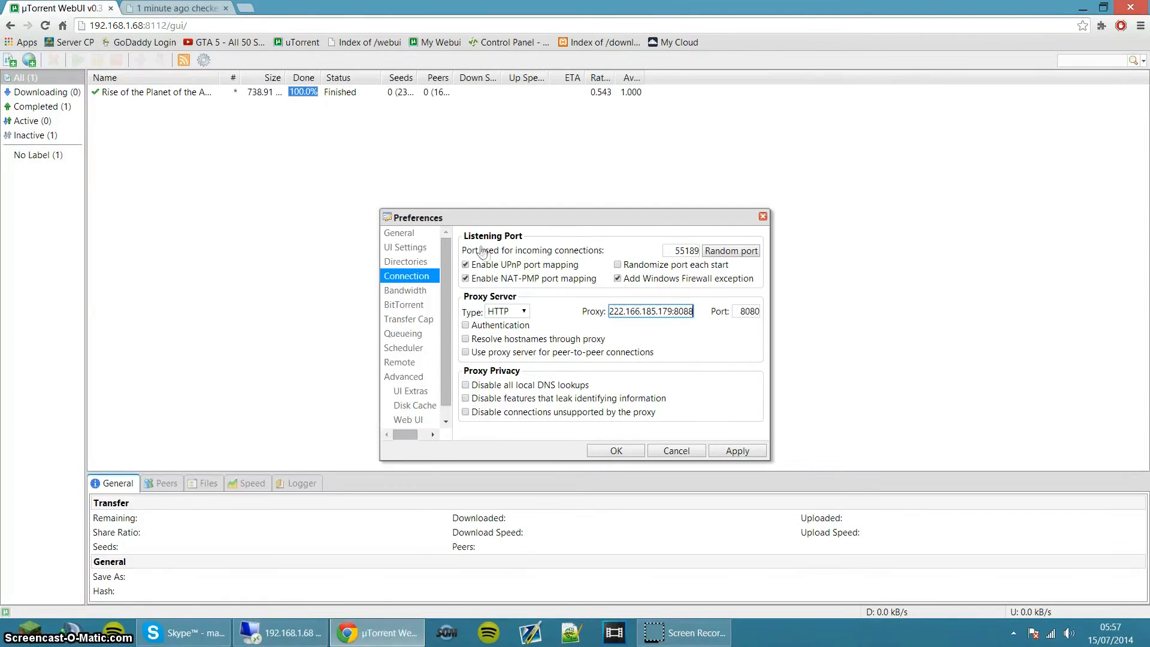
{"action": "key", "text": "BackSpace"}
{"action": "key", "text": "BackSpace"}
{"action": "key", "text": "BackSpace"}
{"action": "key", "text": "BackSpace"}
{"action": "key", "text": "BackSpace"}
{"action": "double_click", "coordinate": [743, 312]}
{"action": "type", "text": "8088"}
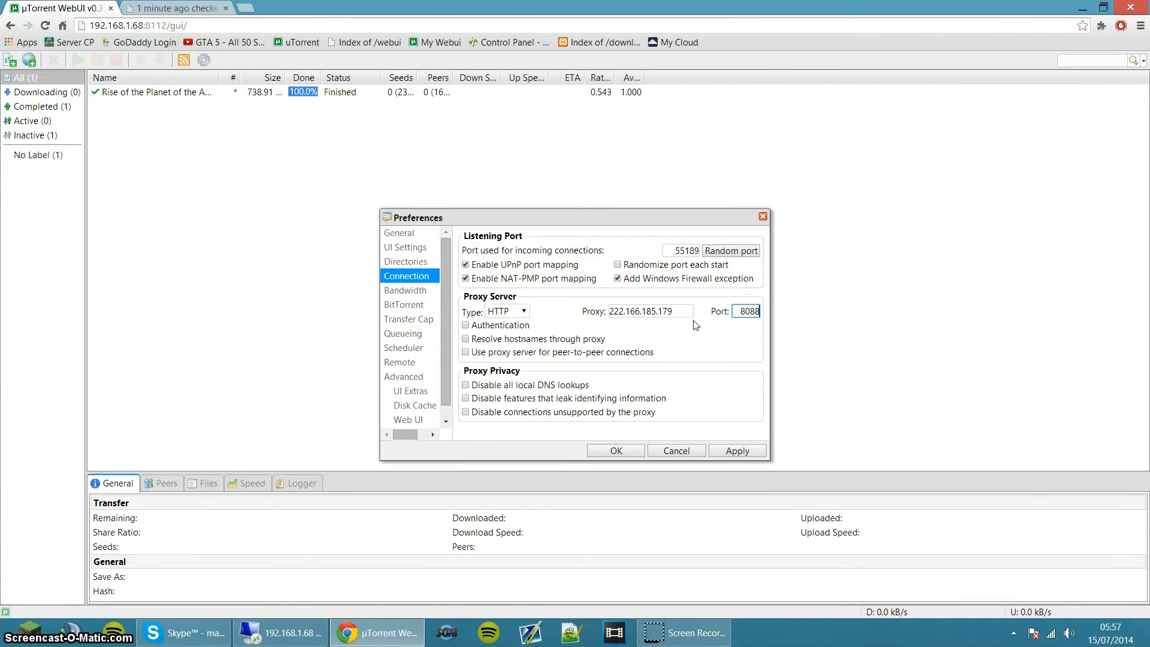
Review the proxy type options, keep HTTP selected, and save the connection preferences.
{"action": "left_click", "coordinate": [527, 312]}
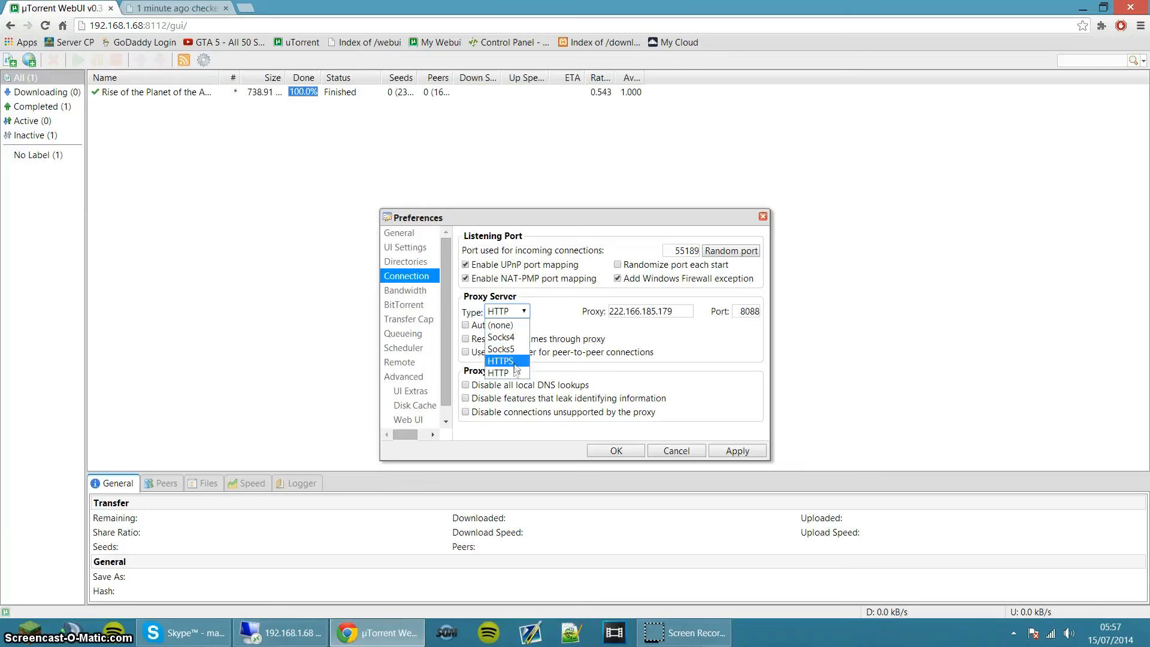
{"action": "left_click", "coordinate": [586, 337]}
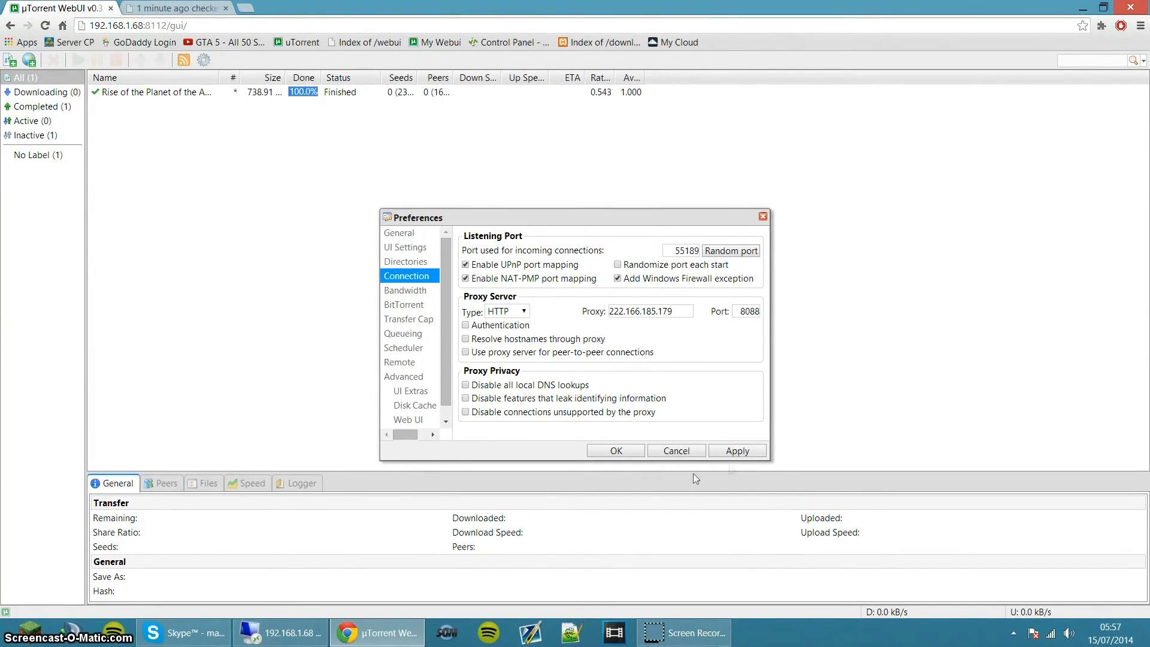
{"action": "left_click", "coordinate": [619, 452]}
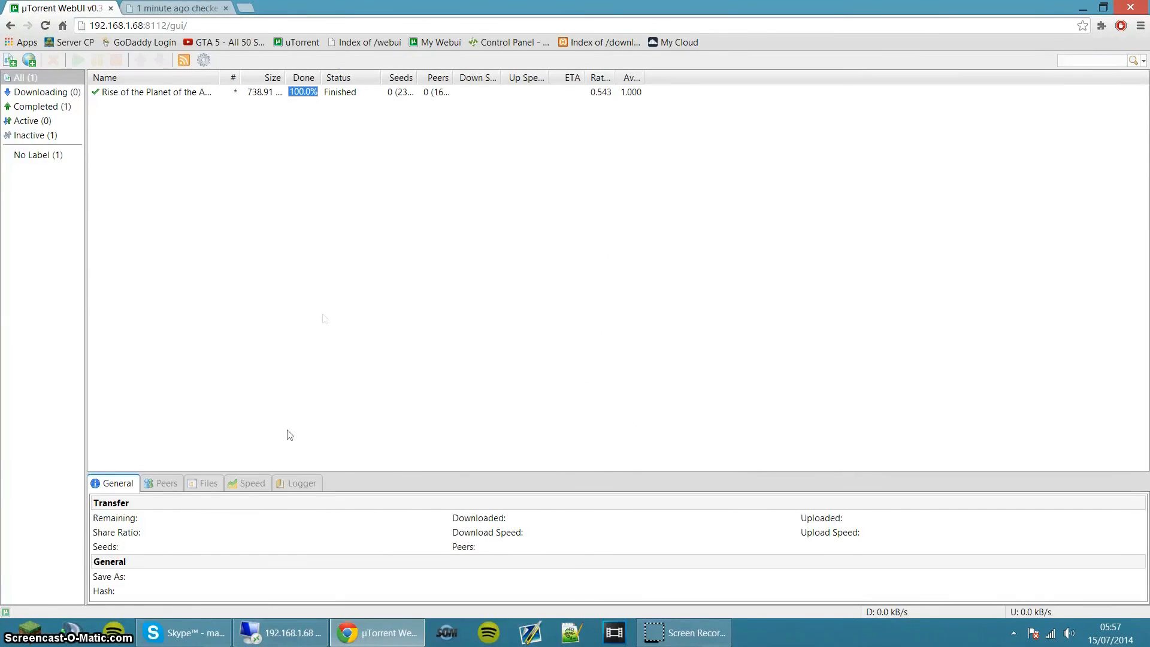
{"action": "left_click", "coordinate": [169, 6]}
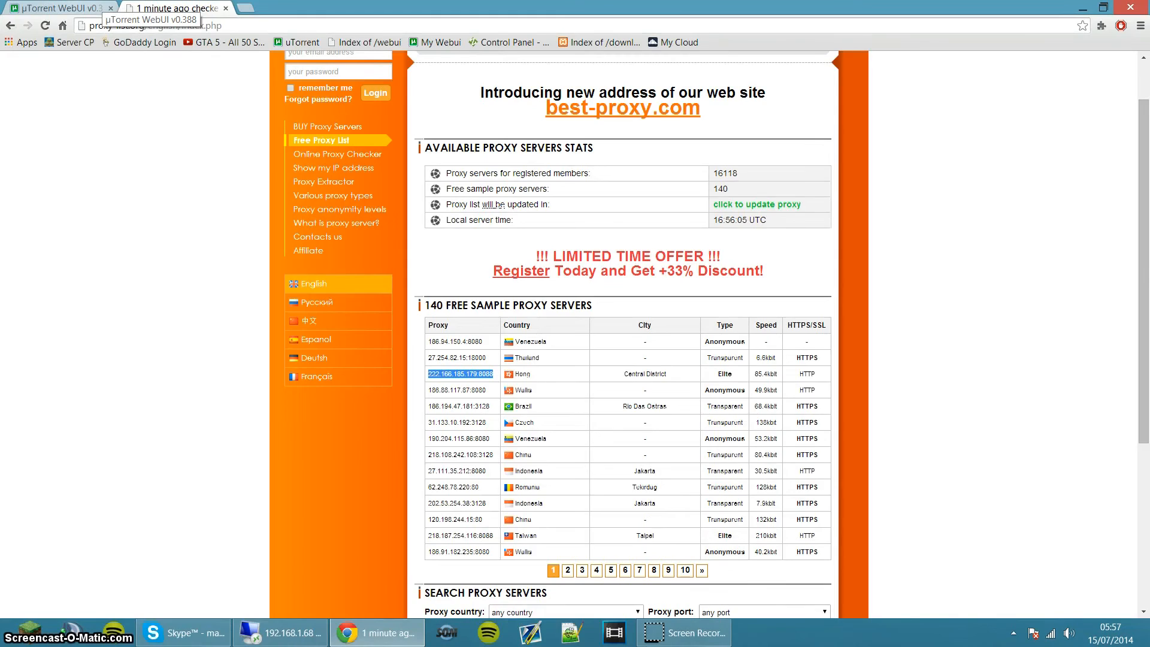
{"action": "left_click", "coordinate": [99, 8]}
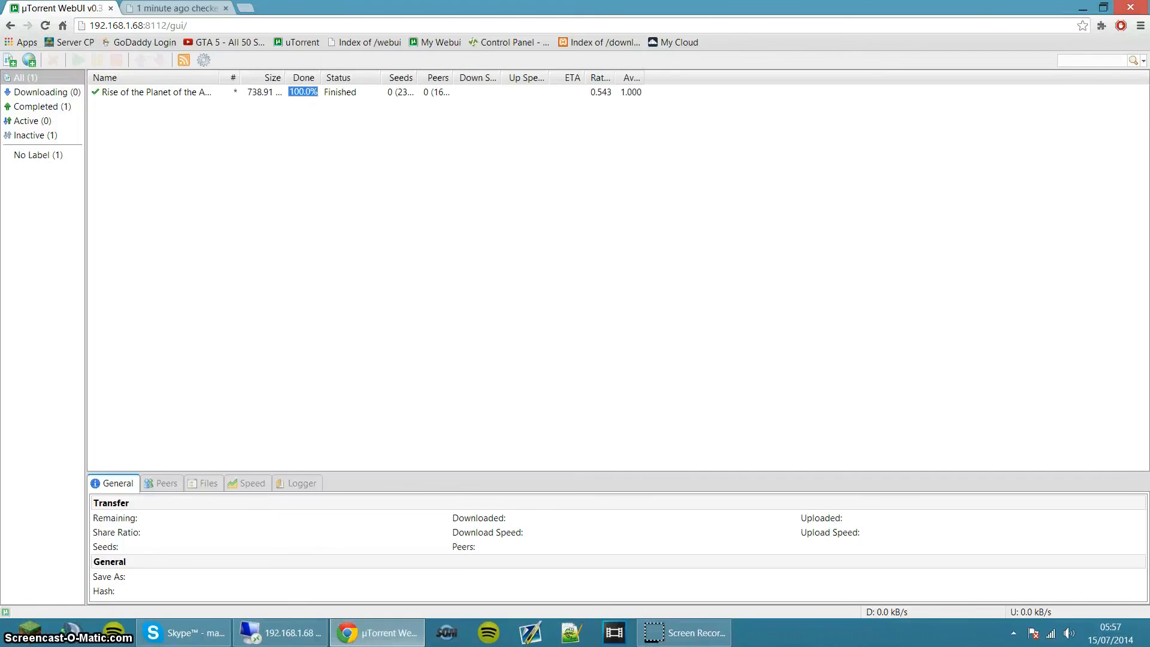
{"action": "left_click", "coordinate": [173, 8]}
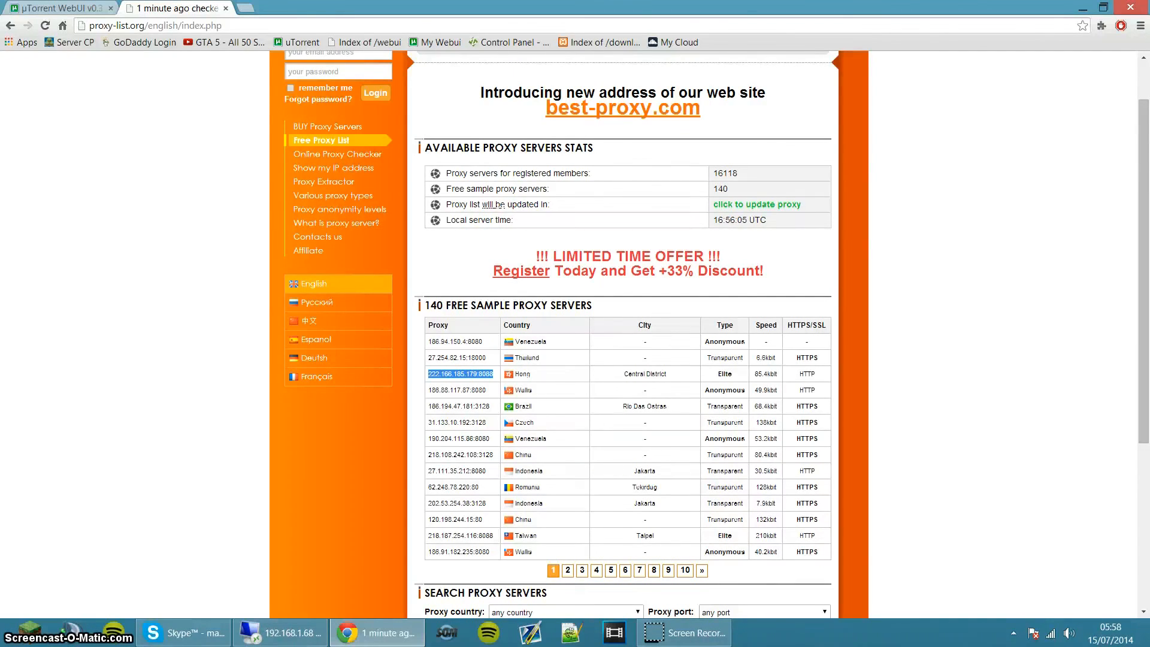
{"action": "left_click", "coordinate": [705, 638]}
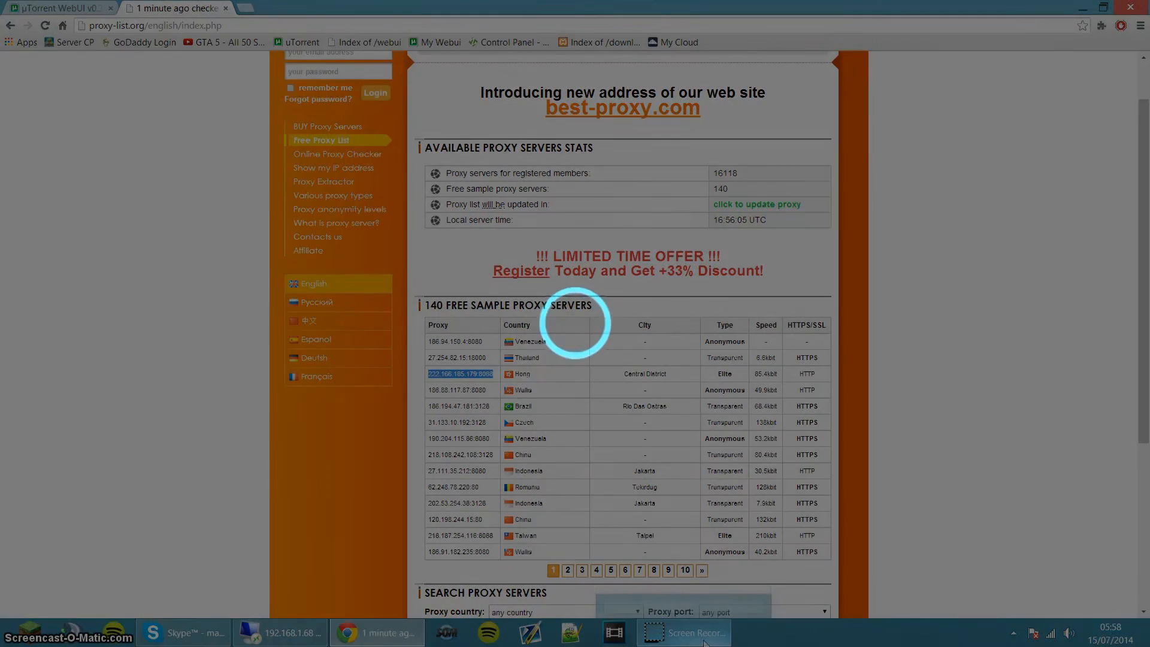